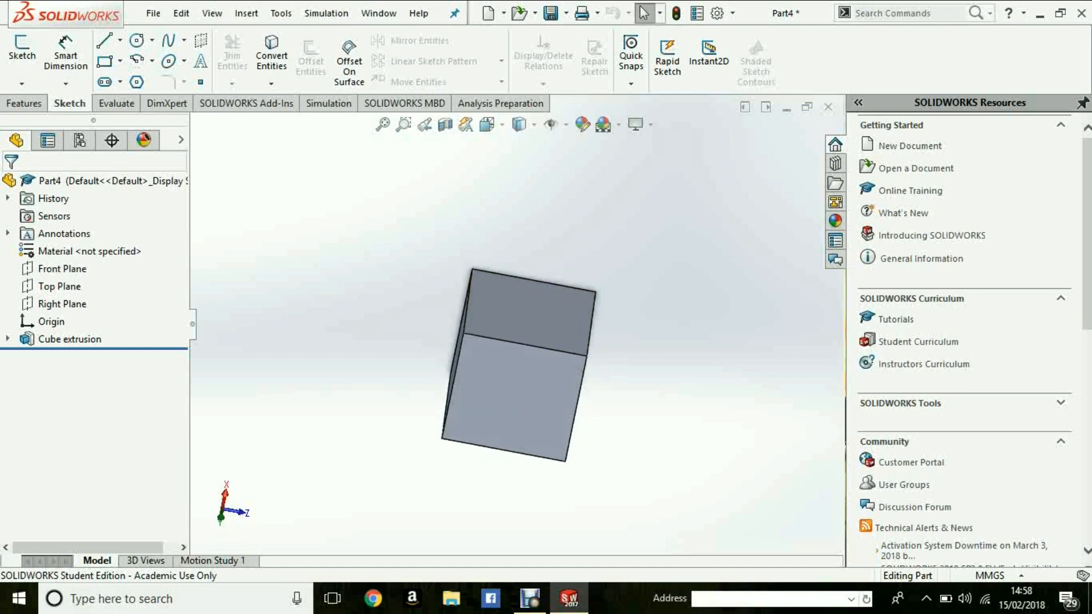
- Create a new part document from the Part template
middle_click_drag(512, 387, 573, 378)
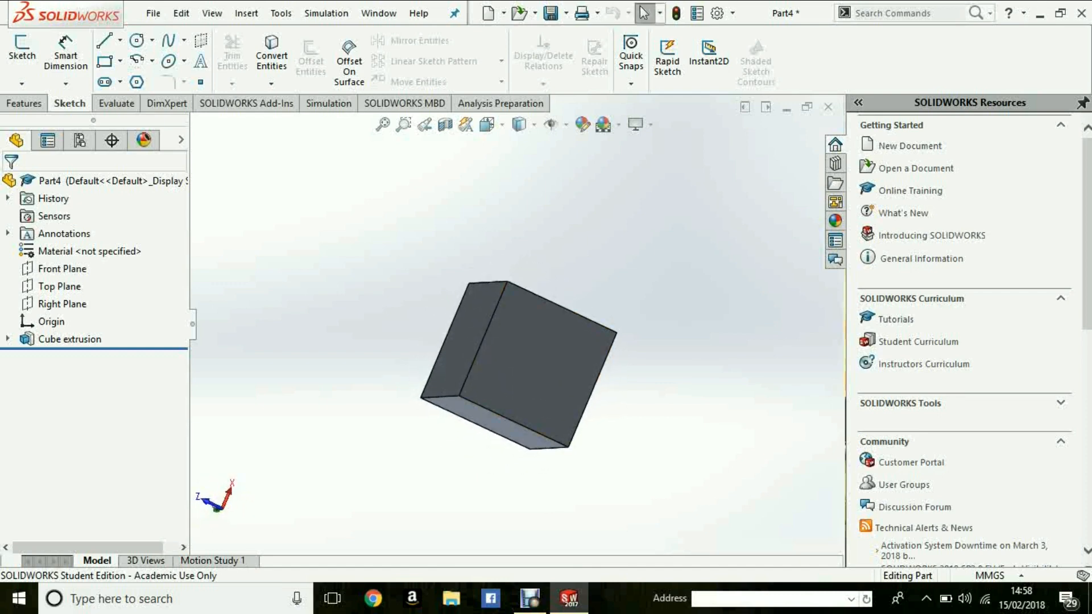
left_click(24, 103)
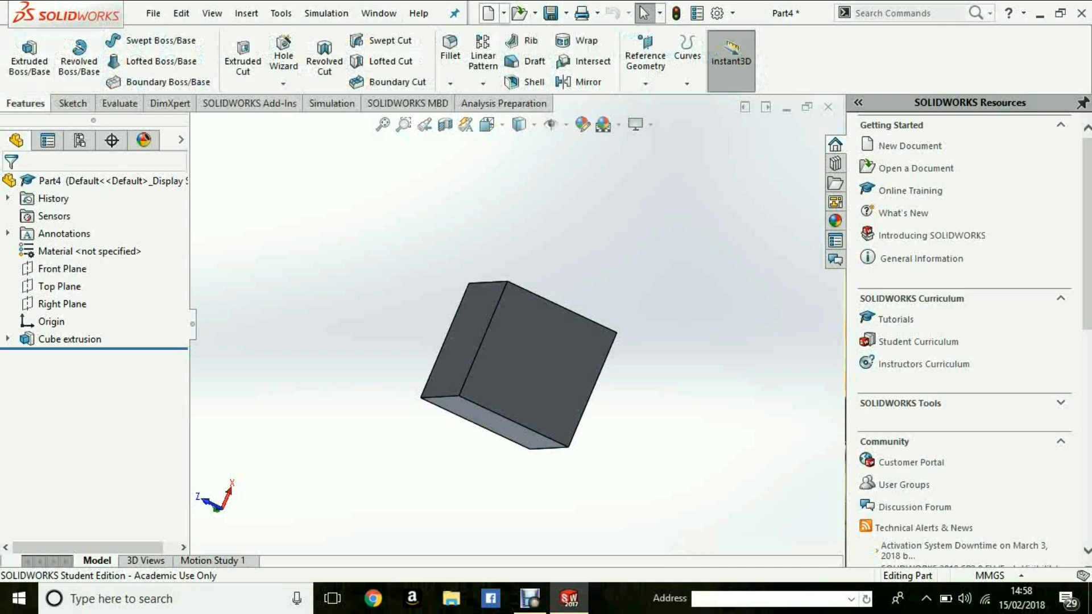
left_click(488, 14)
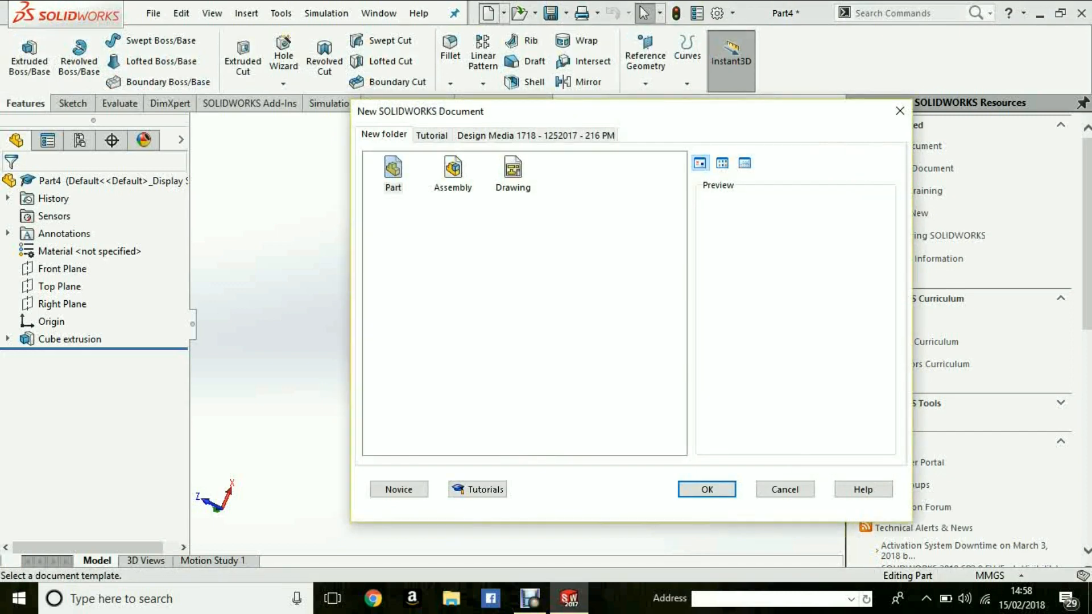
double_click(393, 170)
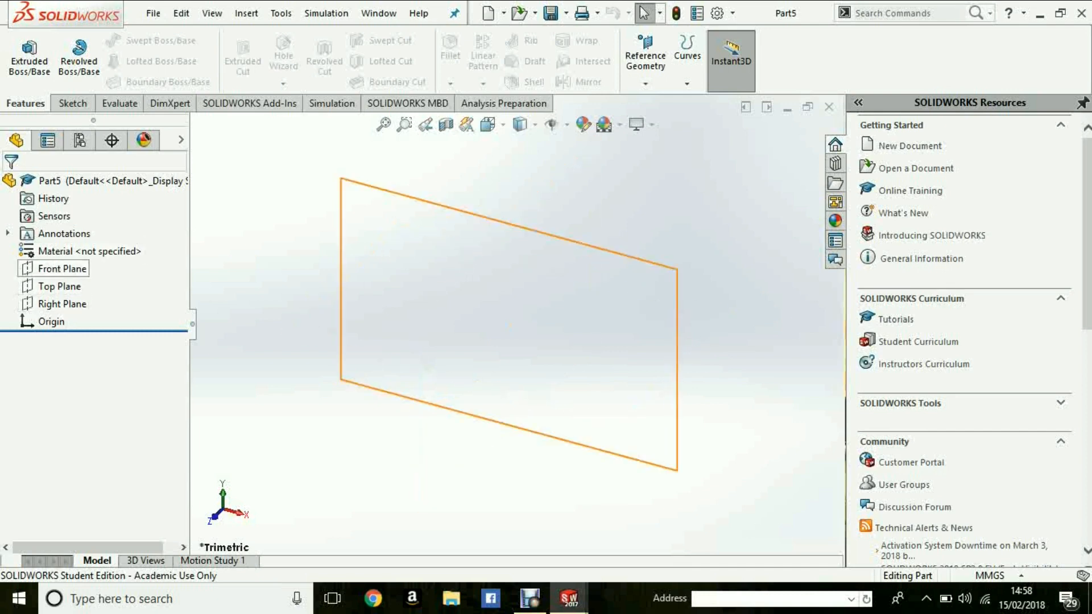
- Start a sketch on the Top Plane, viewed normal to the plane
left_click(60, 286)
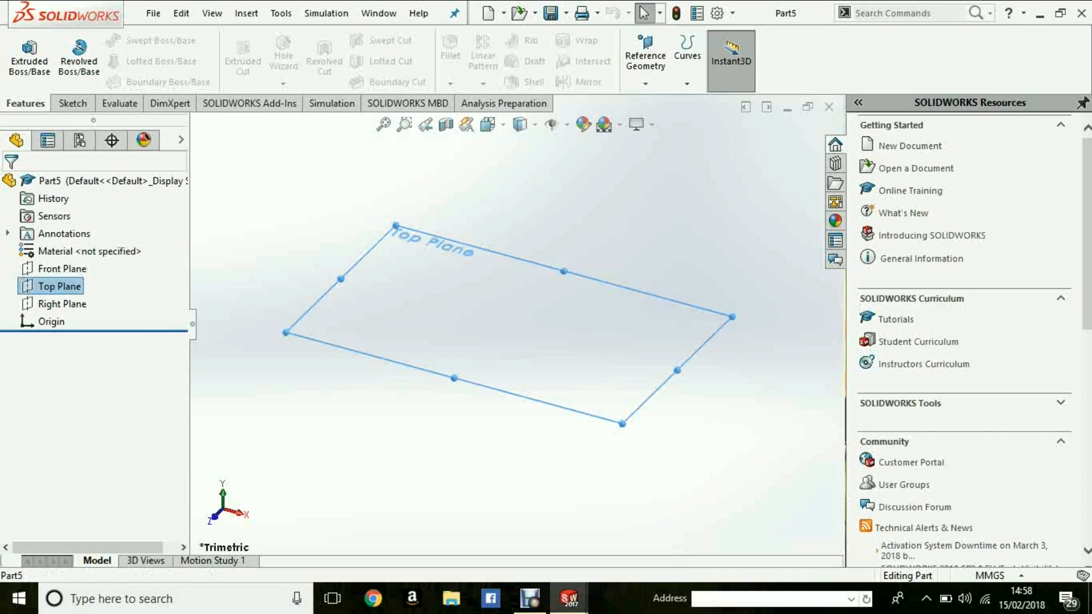
key("space")
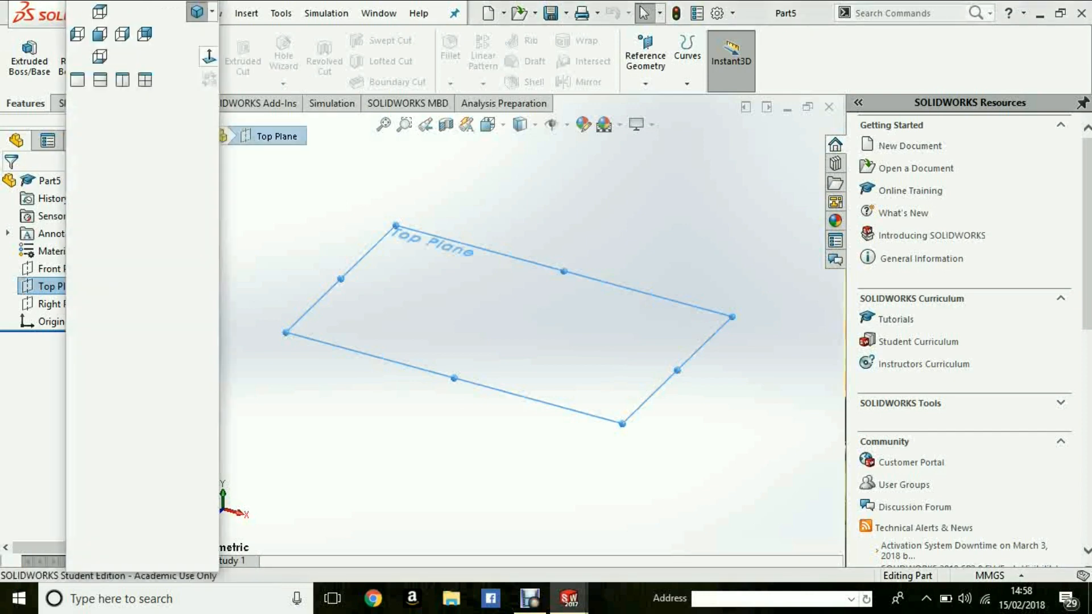
left_click(209, 55)
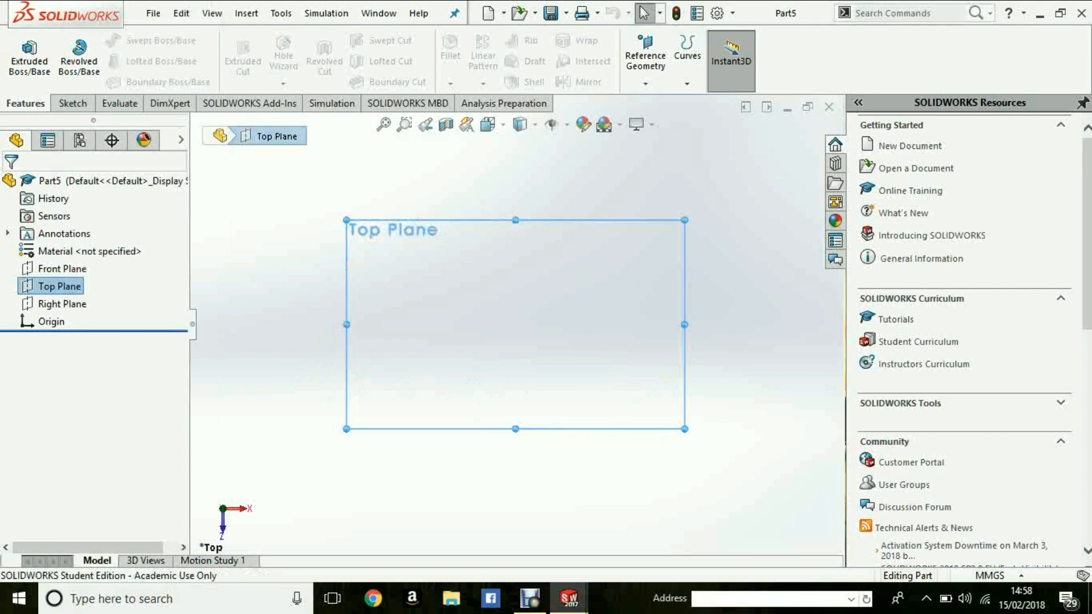
right_click(450, 264)
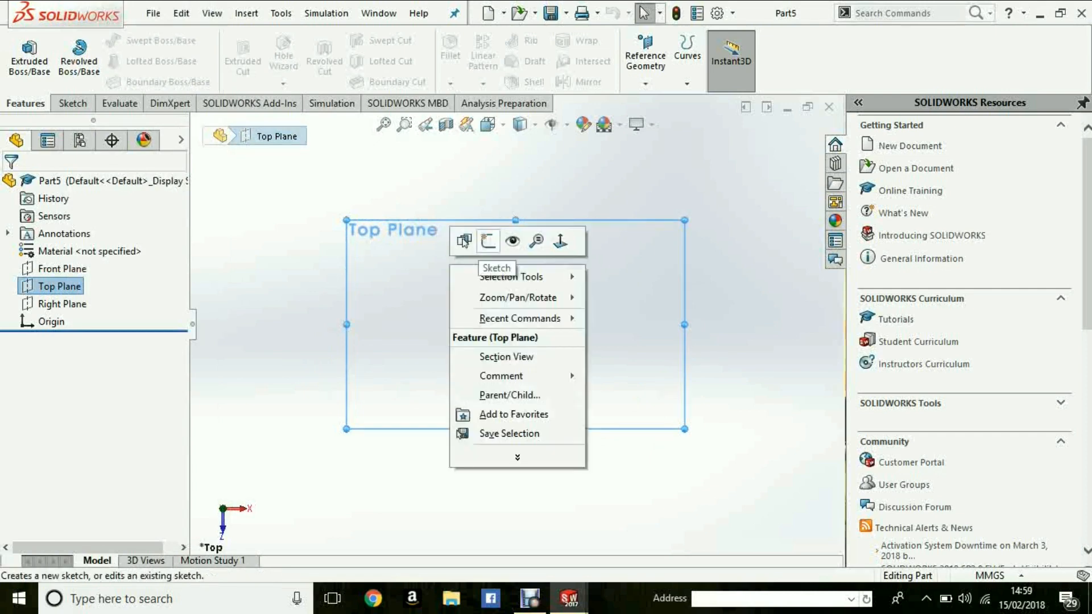
left_click(487, 241)
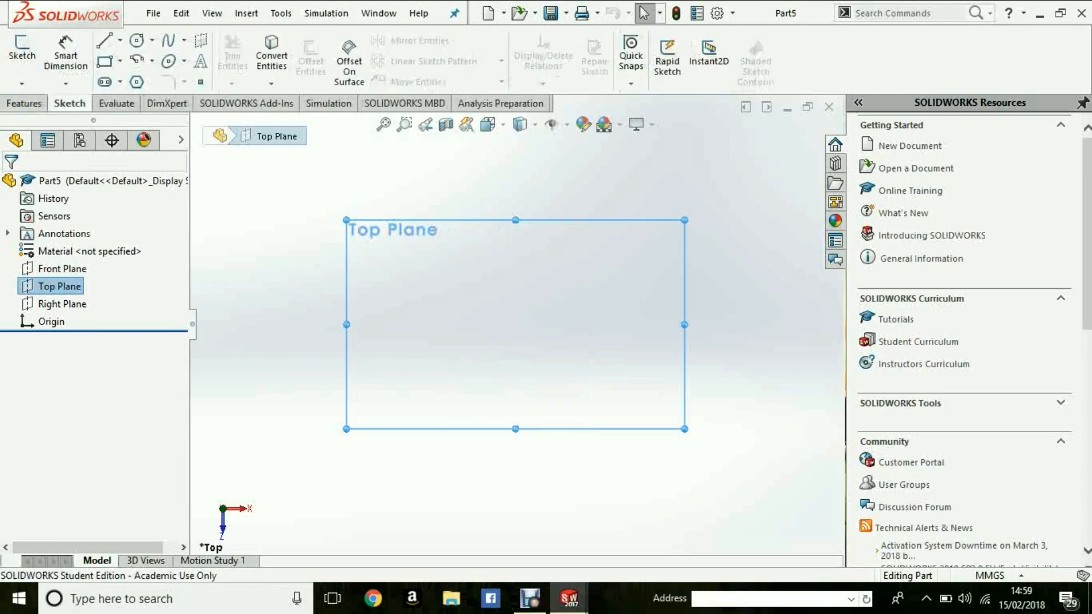
left_click(22, 52)
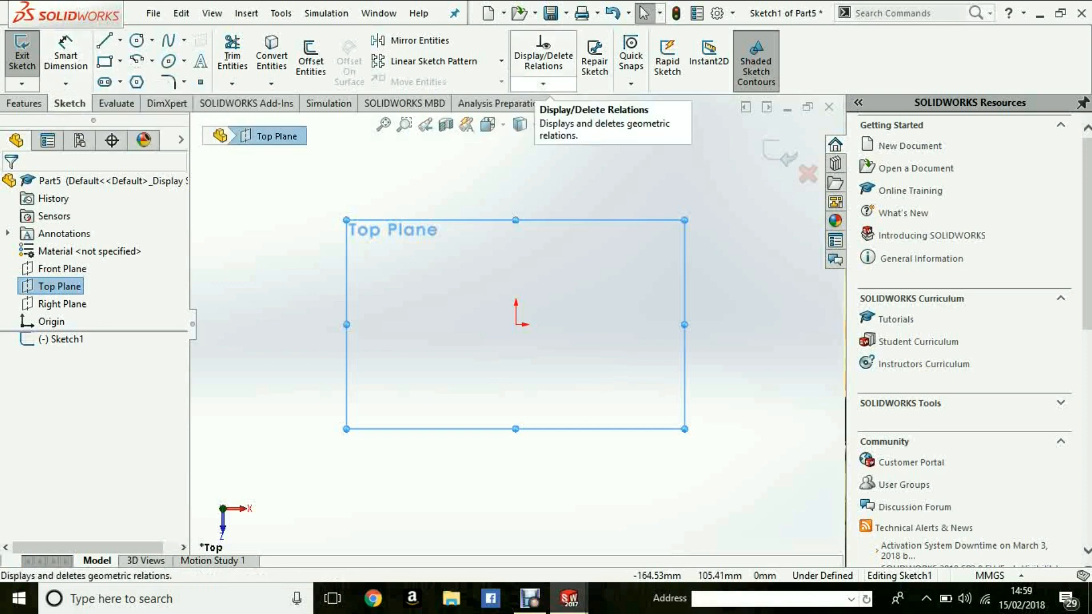
left_click(543, 84)
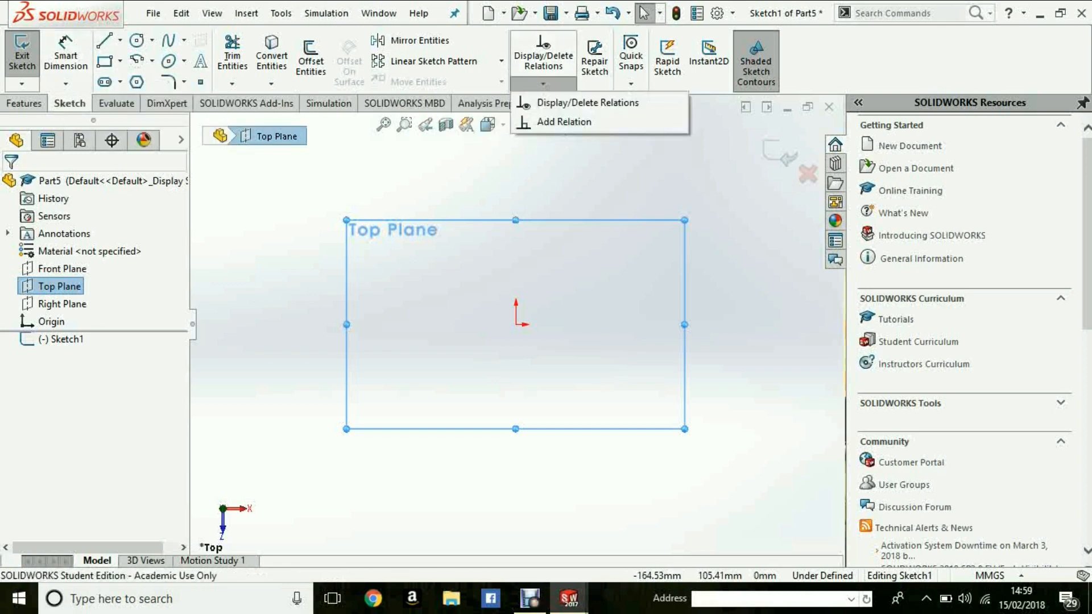
left_click(543, 84)
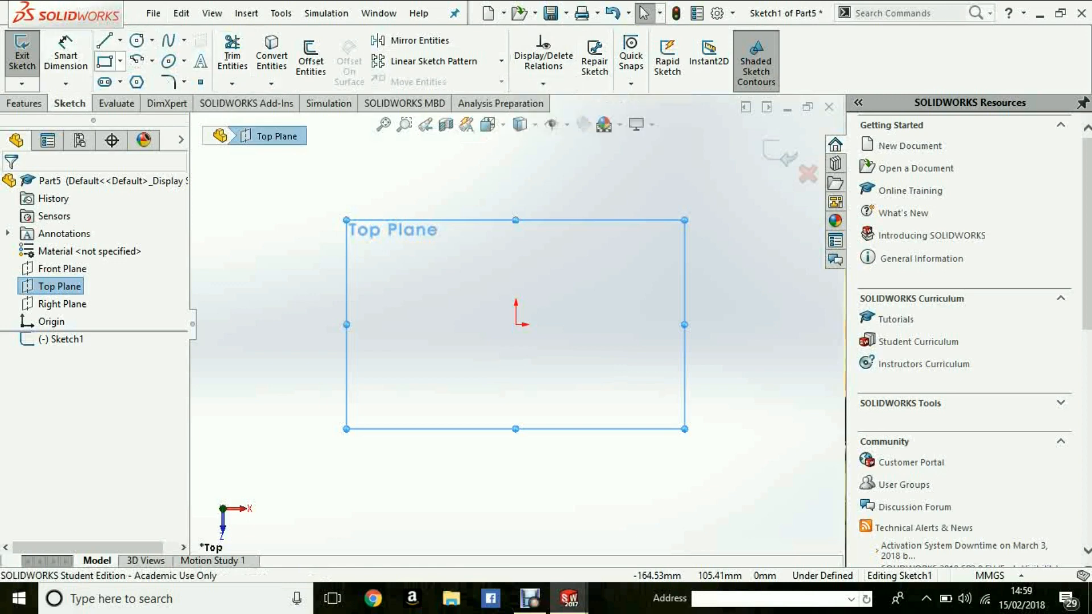
- Sketch a circle centred on the origin, about 112 mm in diameter, and dimension its diameter below it
left_click(136, 41)
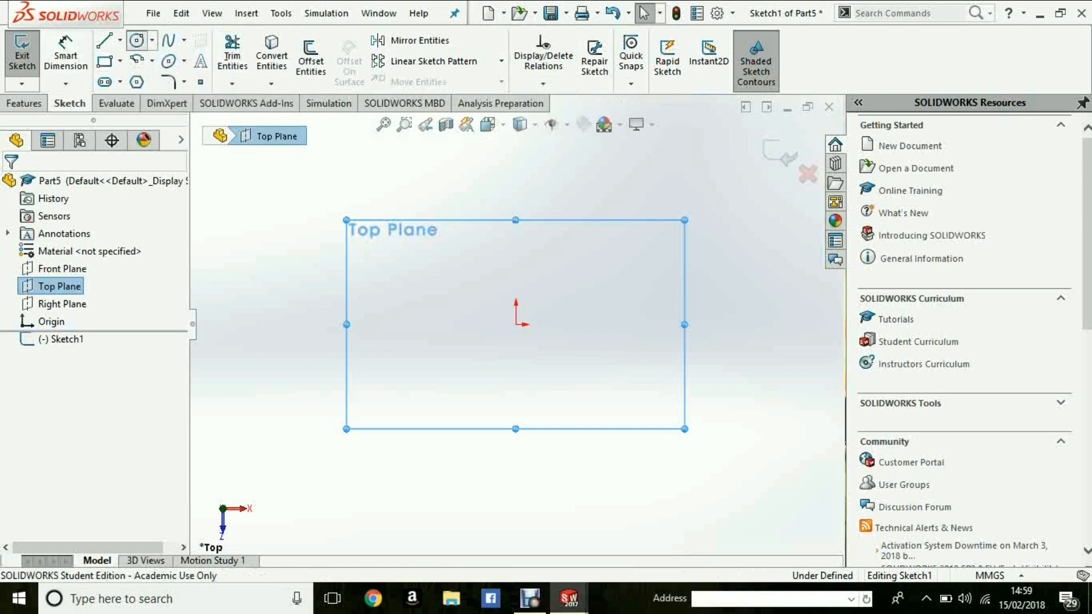
left_click(516, 325)
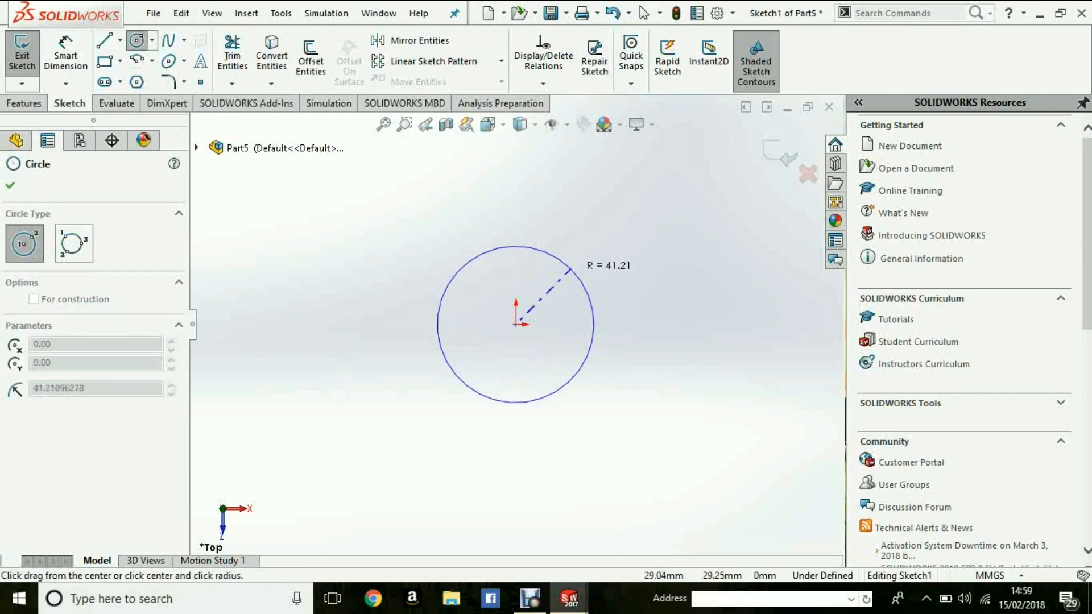
left_click(592, 249)
key("Escape")
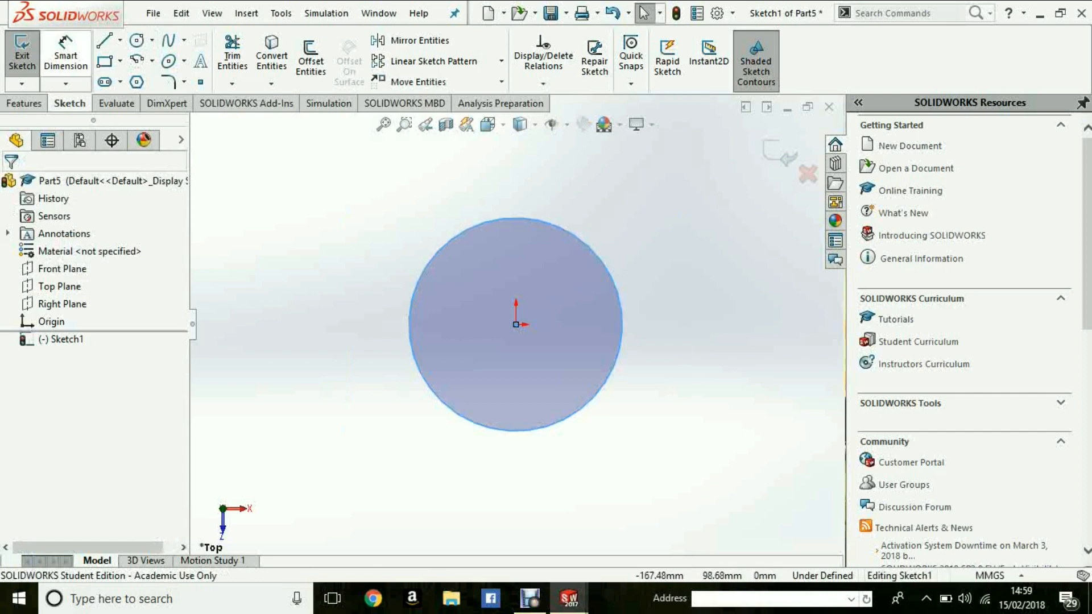
left_click(66, 55)
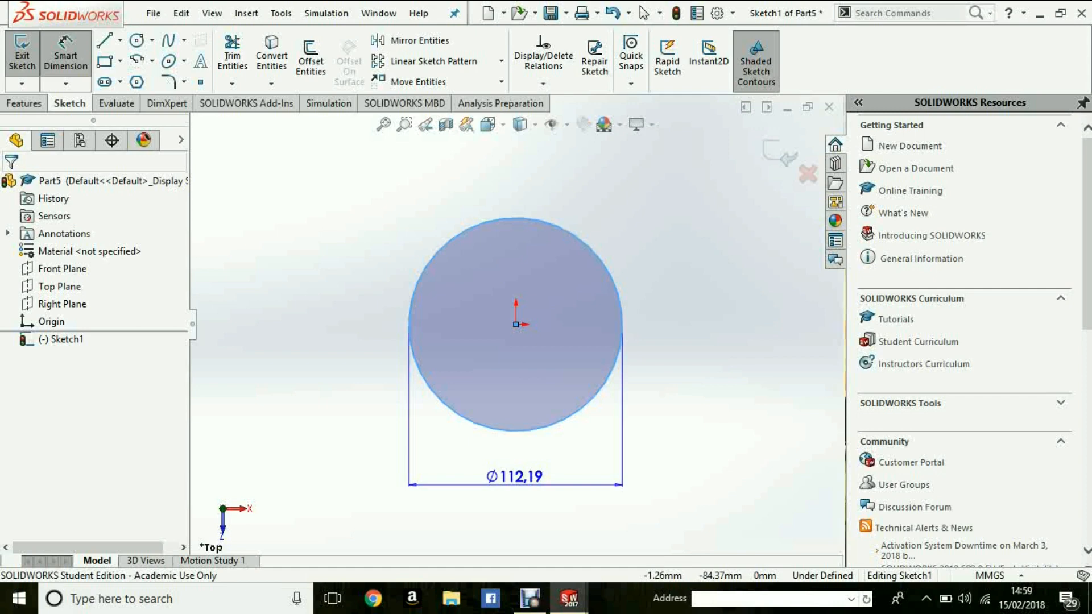
left_click(515, 477)
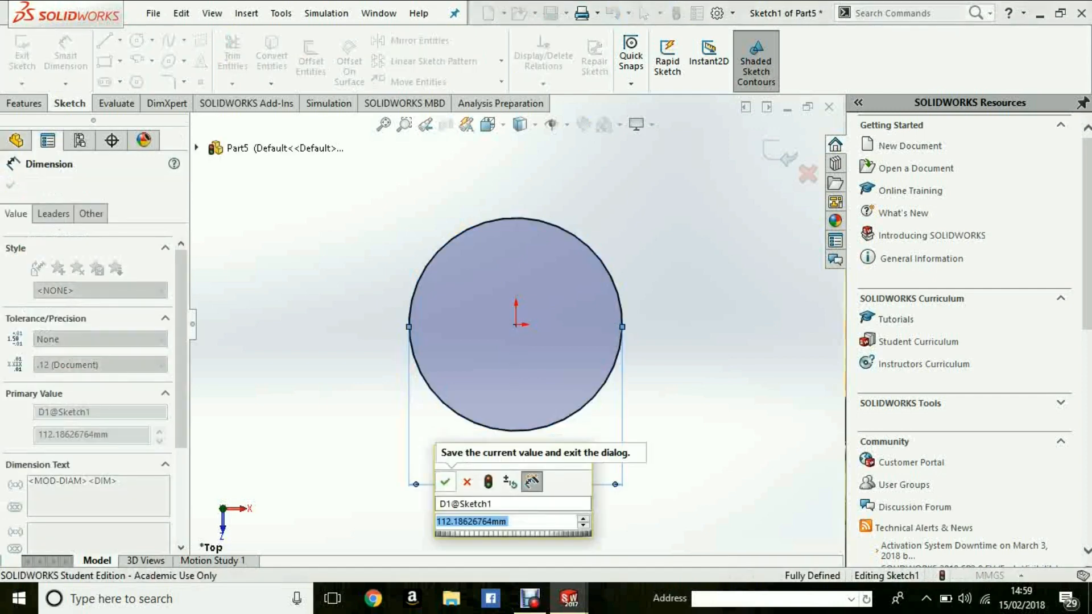
left_click(445, 482)
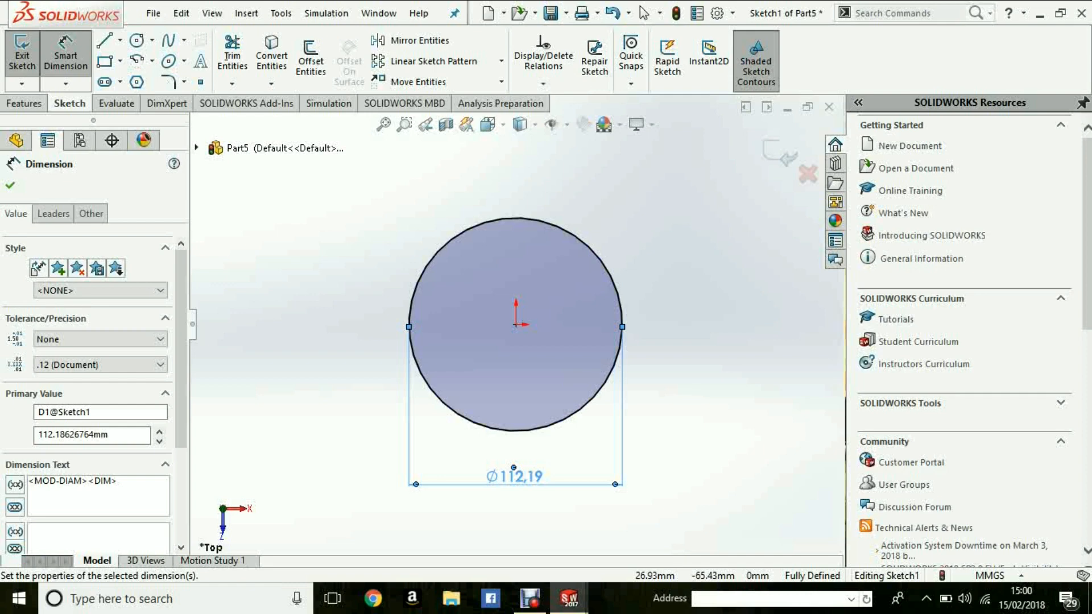
- Delete the diameter dimension and the circle from the sketch
key("Delete")
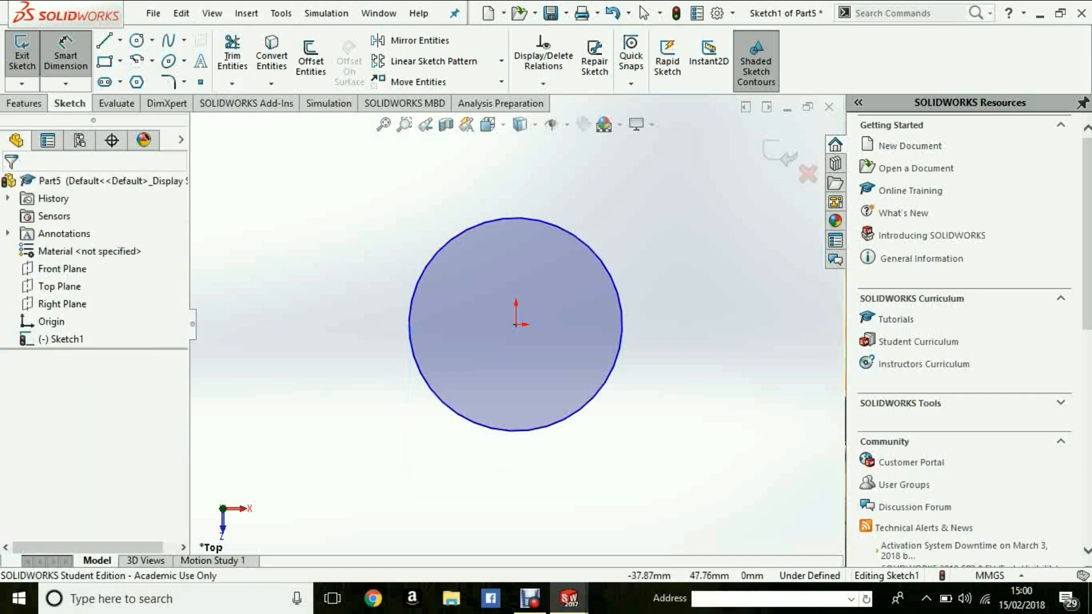
key("Escape")
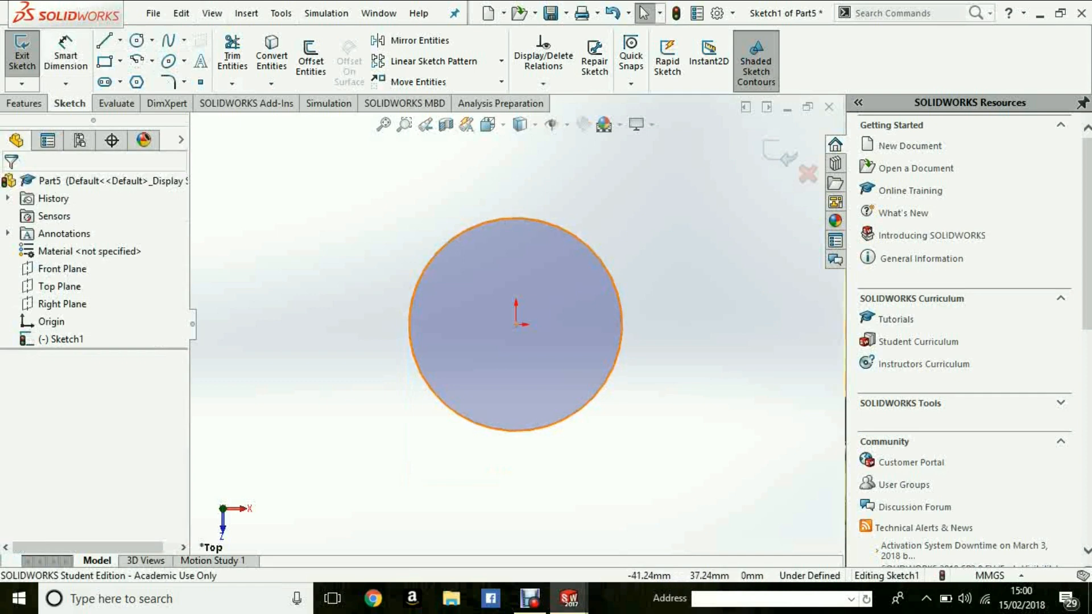
left_click(437, 253)
key("Delete")
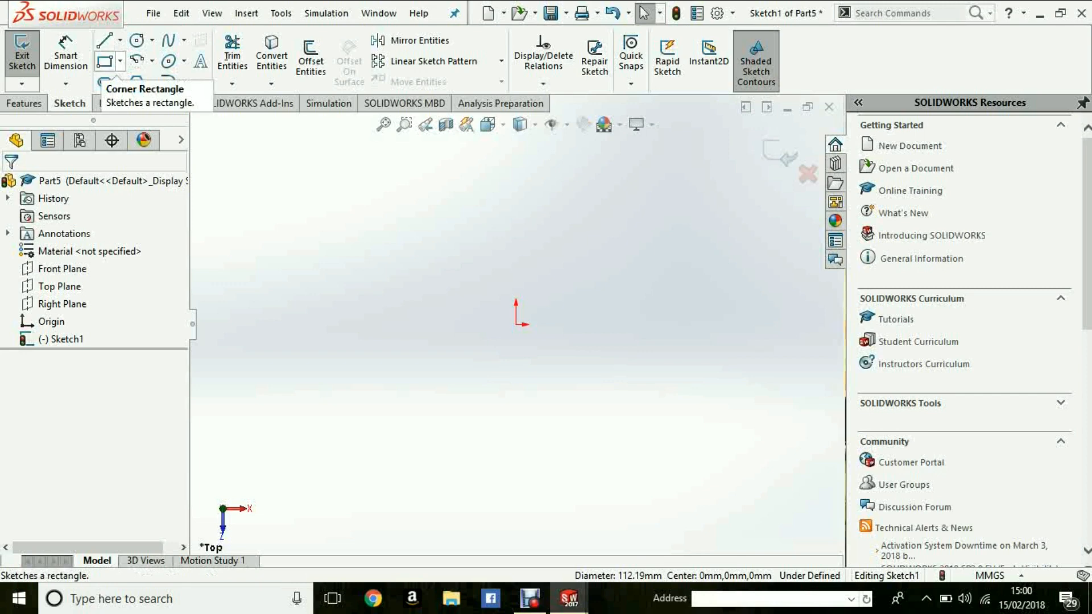
- Sketch a corner rectangle about 93 by 93 mm enclosing the origin
left_click(105, 61)
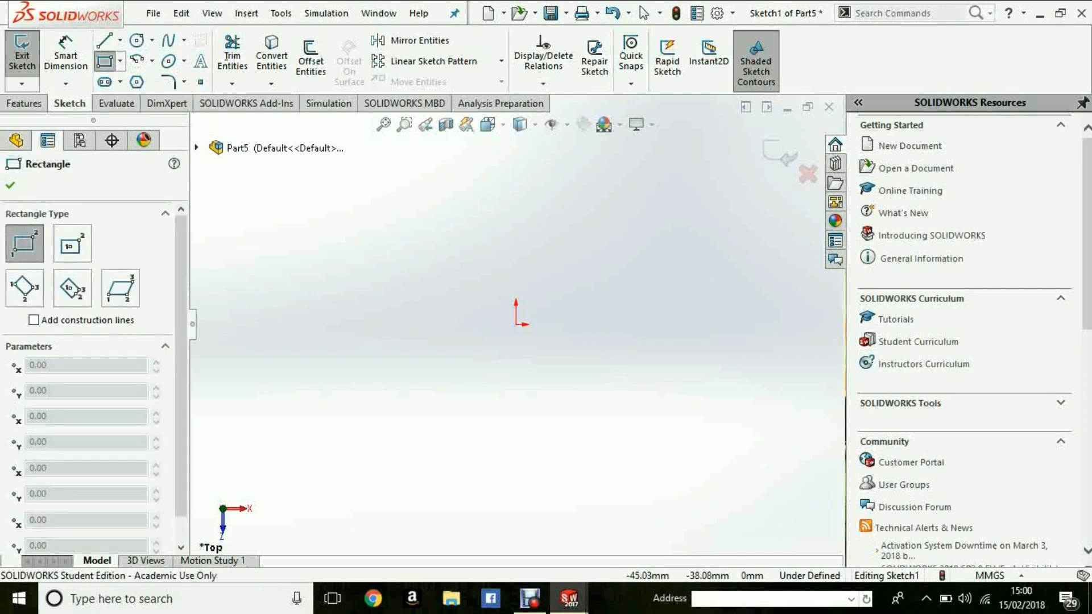
left_click(430, 397)
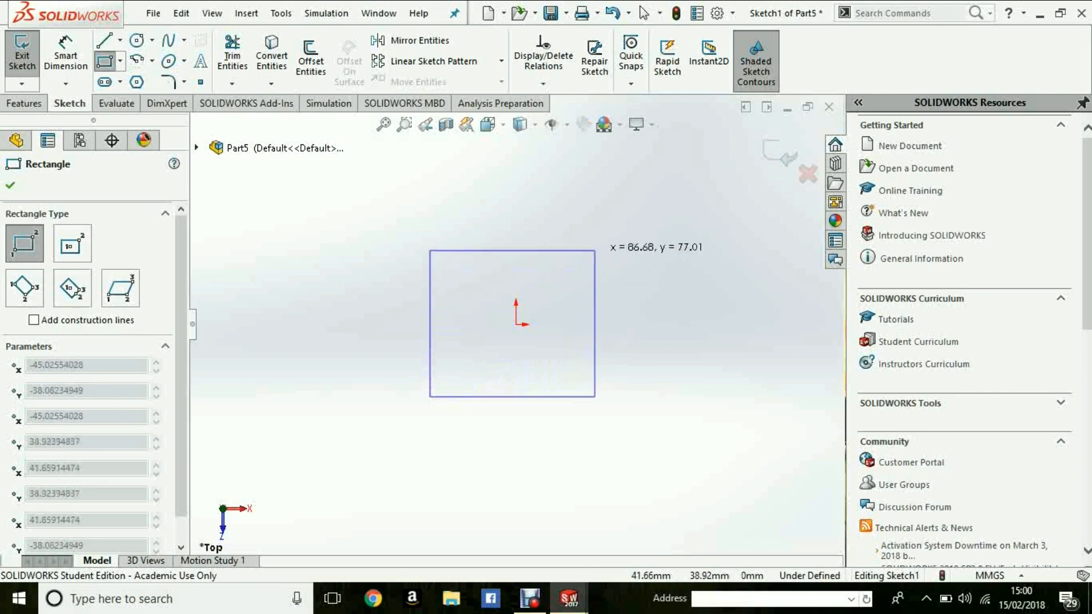
left_click(607, 221)
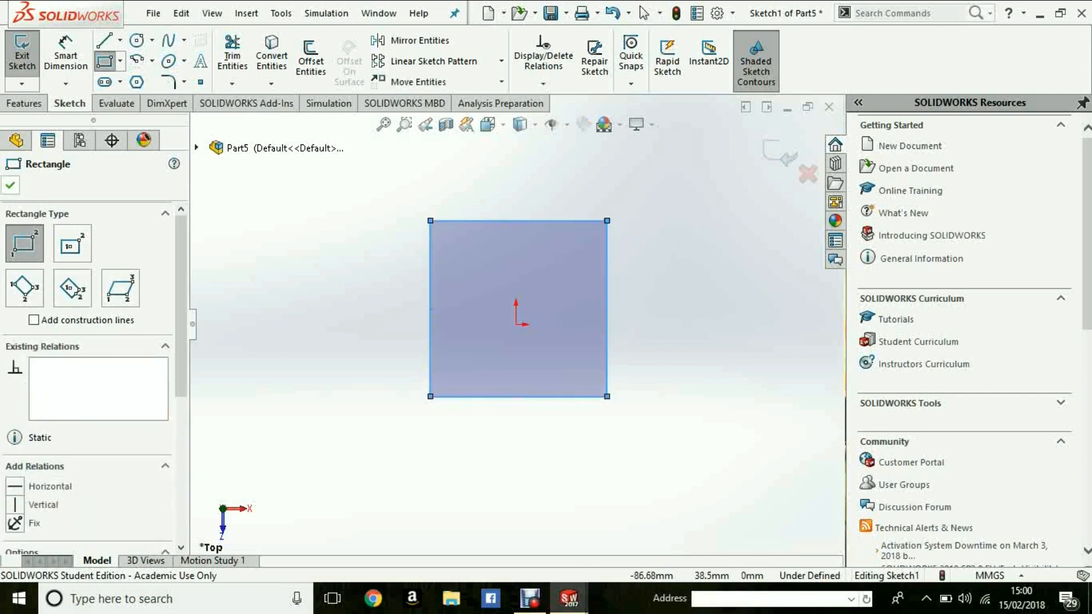
left_click(10, 185)
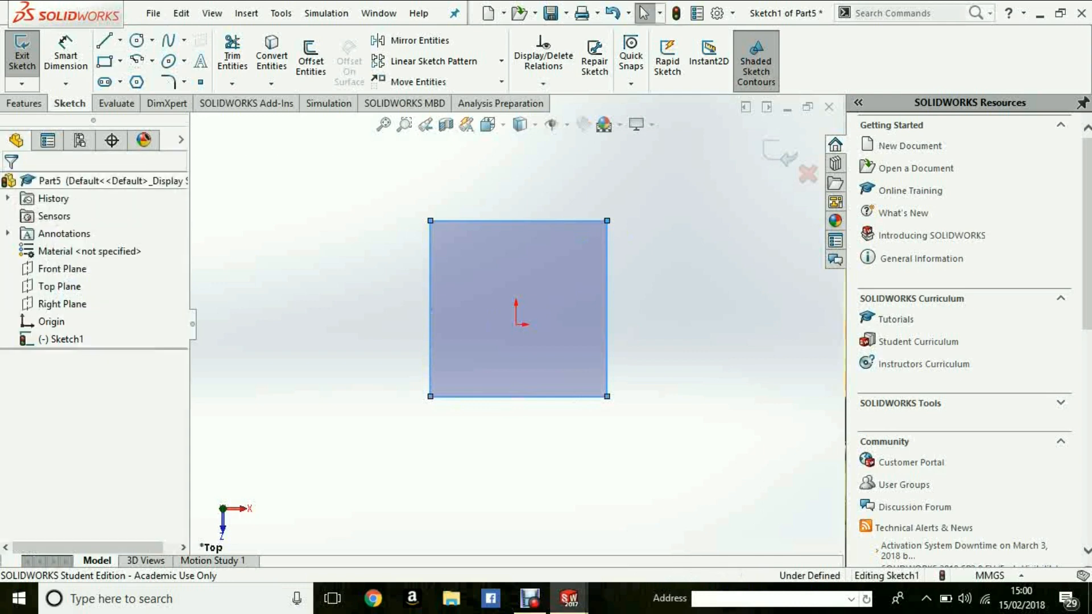
key("Escape")
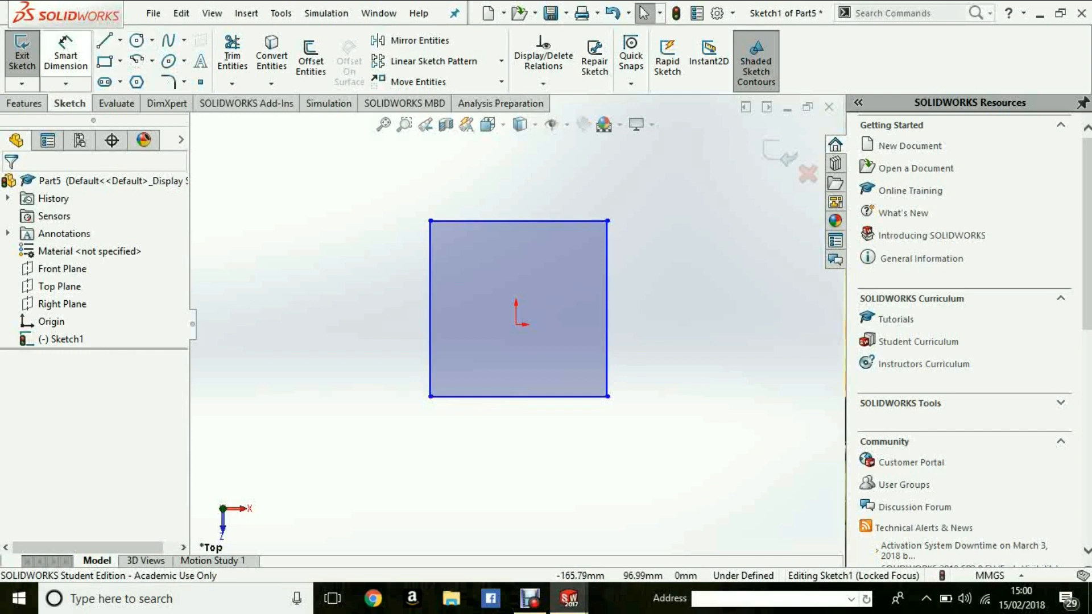
- Dimension the rectangle's top edge and set its length to 50 mm
left_click(66, 55)
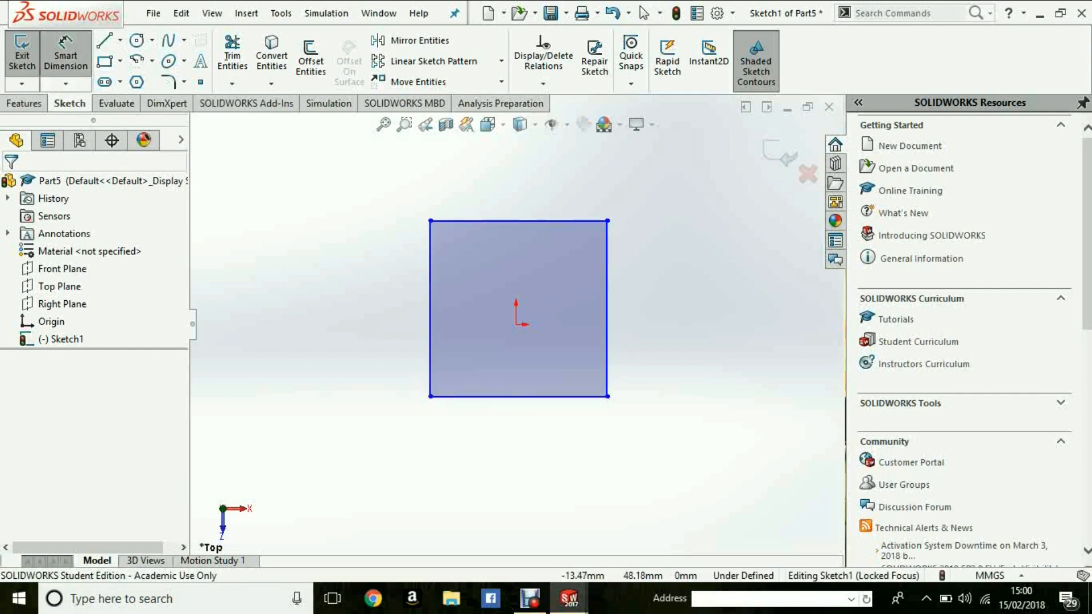
left_click(520, 221)
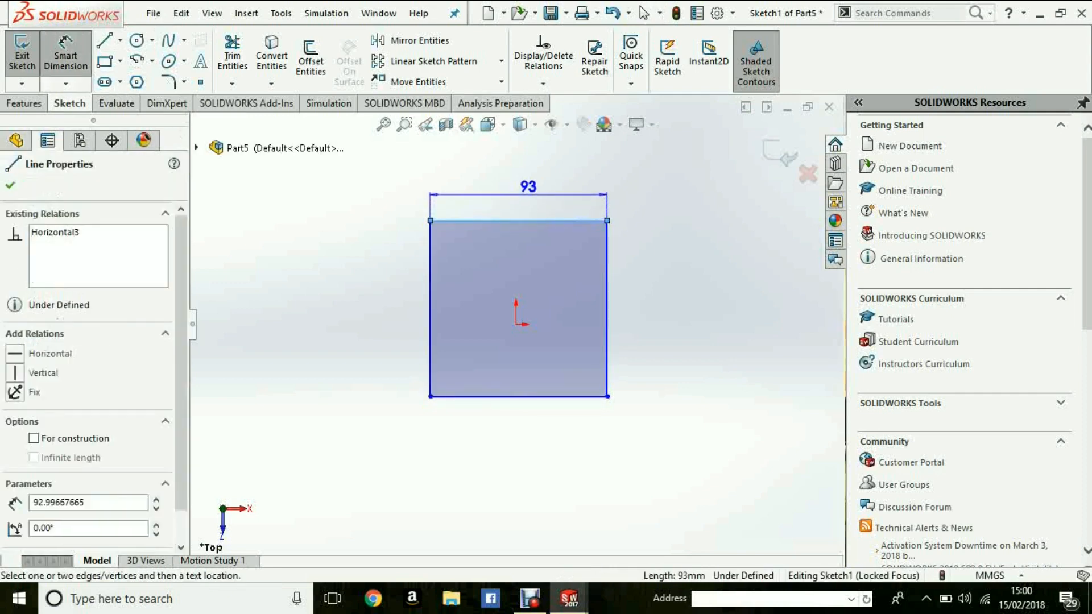
left_click(519, 151)
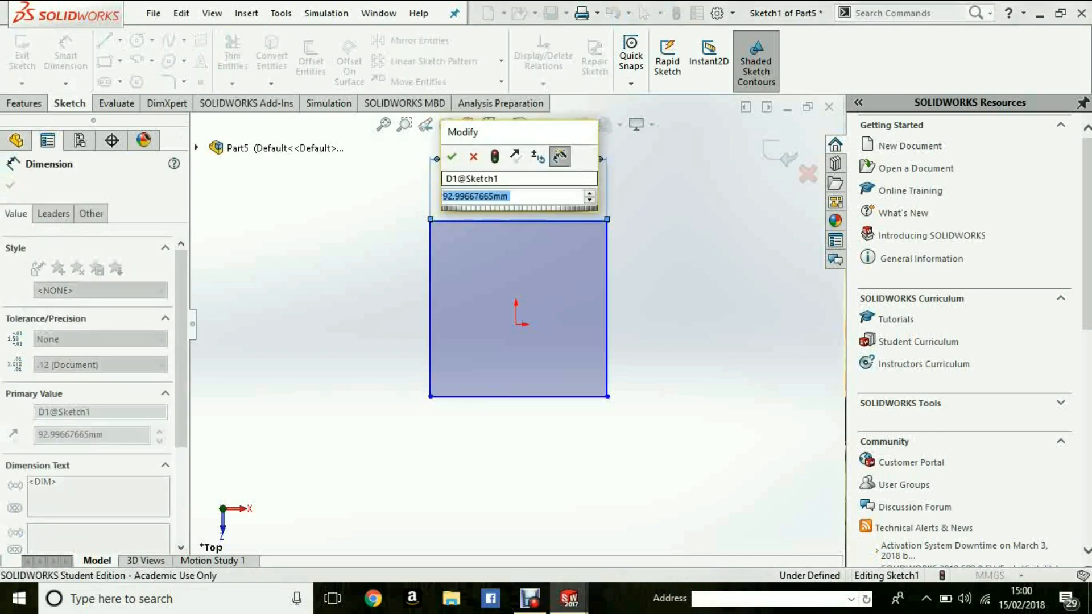
type("50")
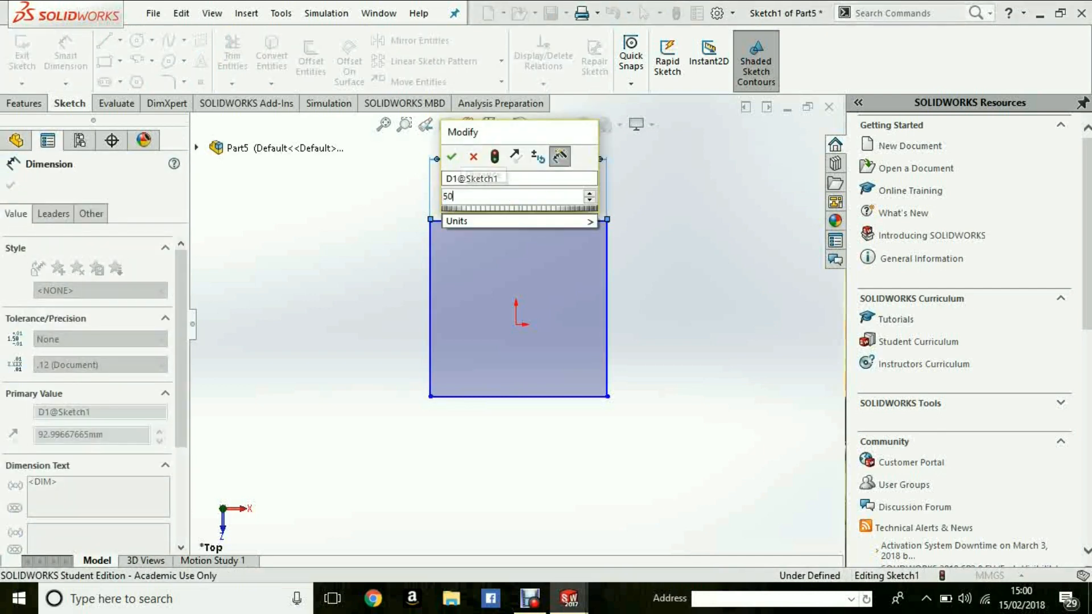
key("Return")
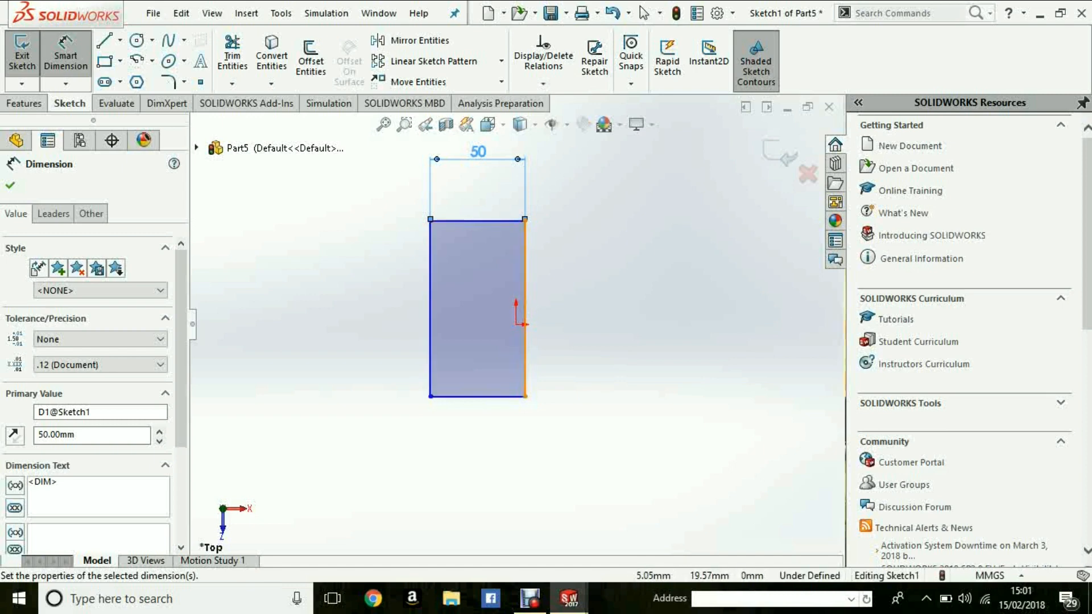
- Dimension the rectangle's right vertical edge and set its length to 50 mm
left_click(524, 308)
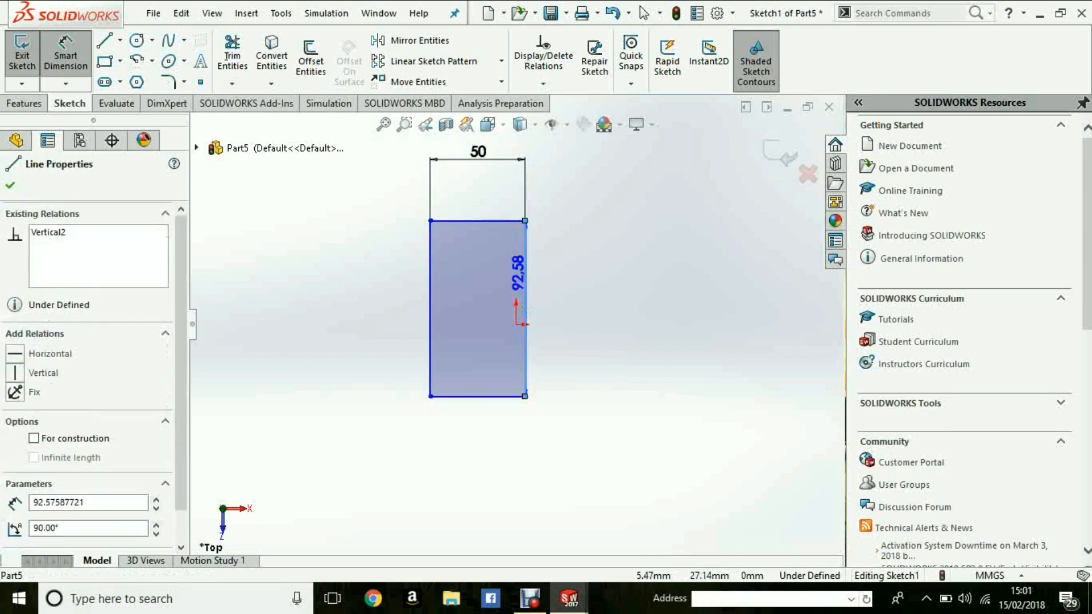
left_click(659, 287)
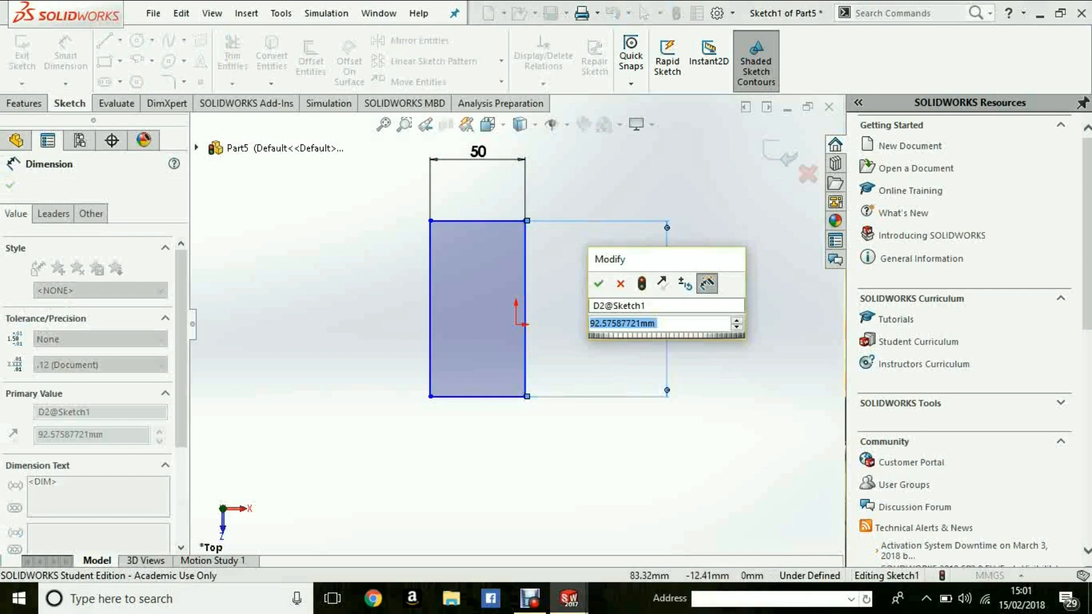
type("50")
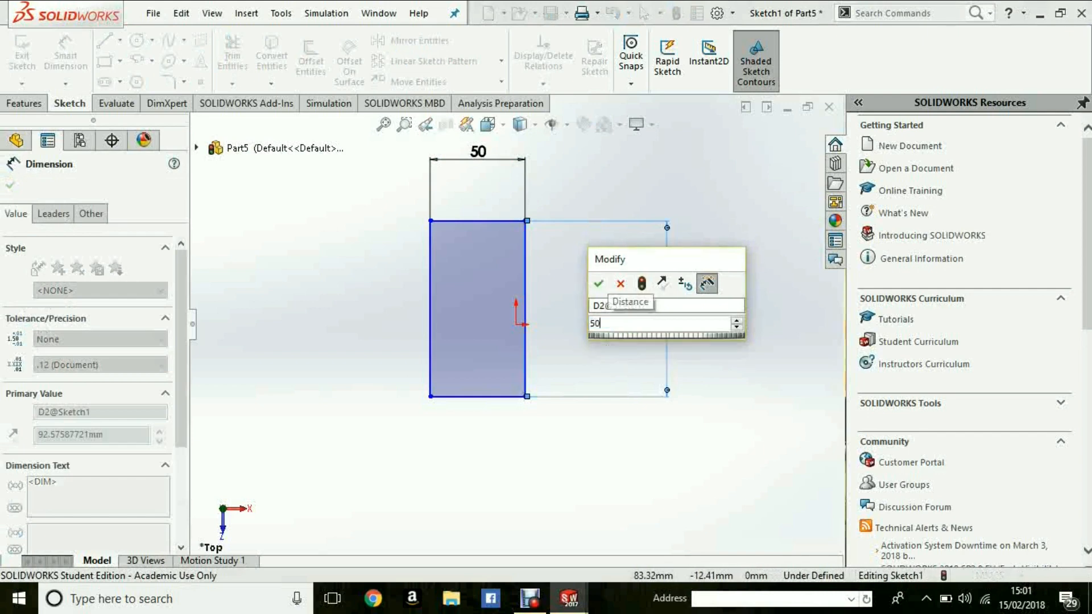
key("Return")
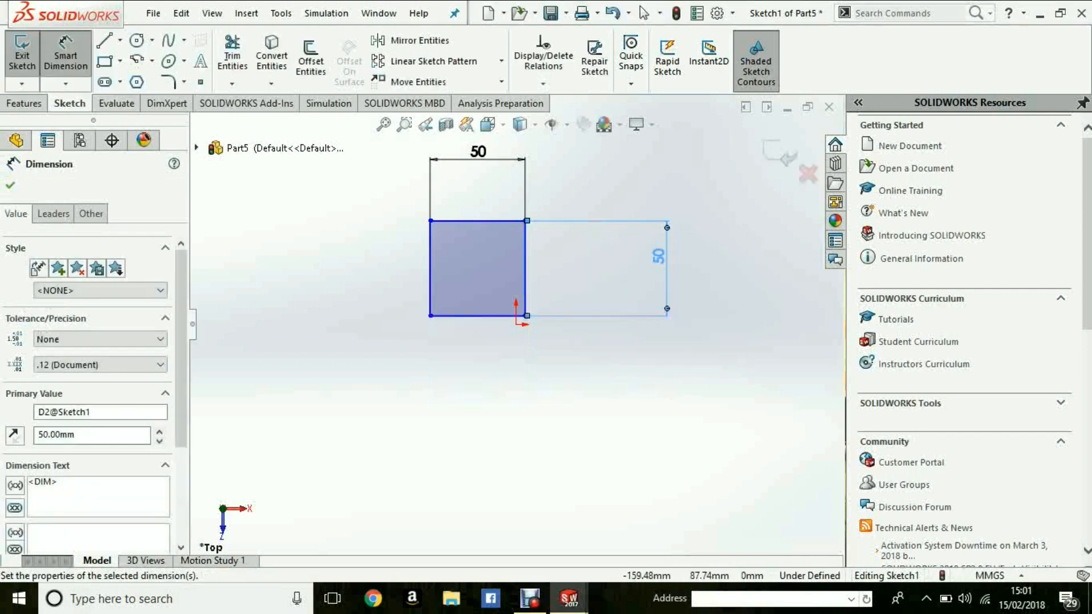
- Delete the 50 mm dimension on the square's right vertical edge
key("Escape")
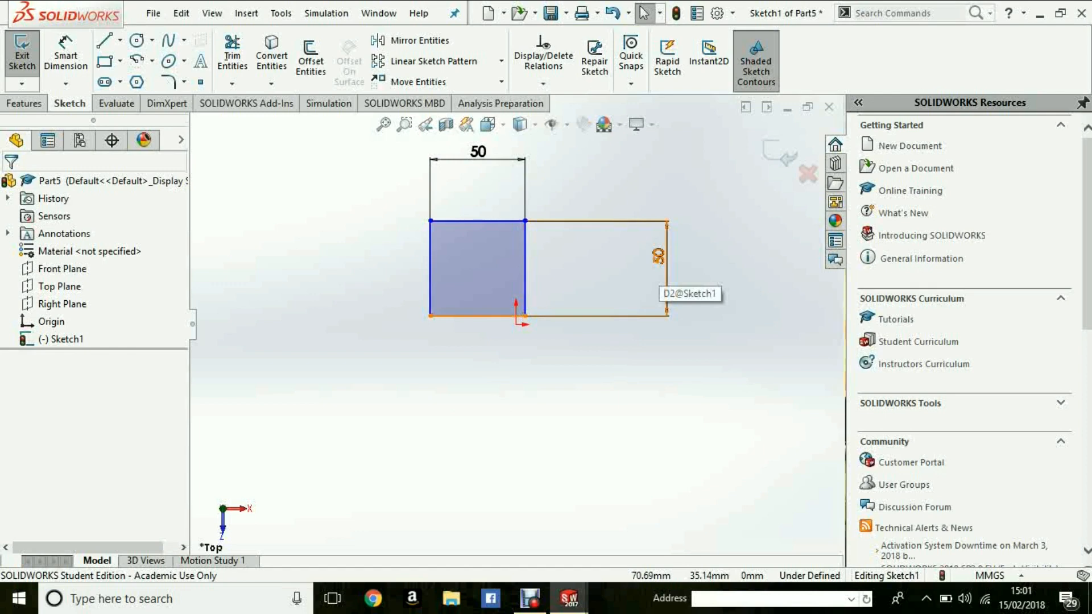
left_click(658, 256)
key("Delete")
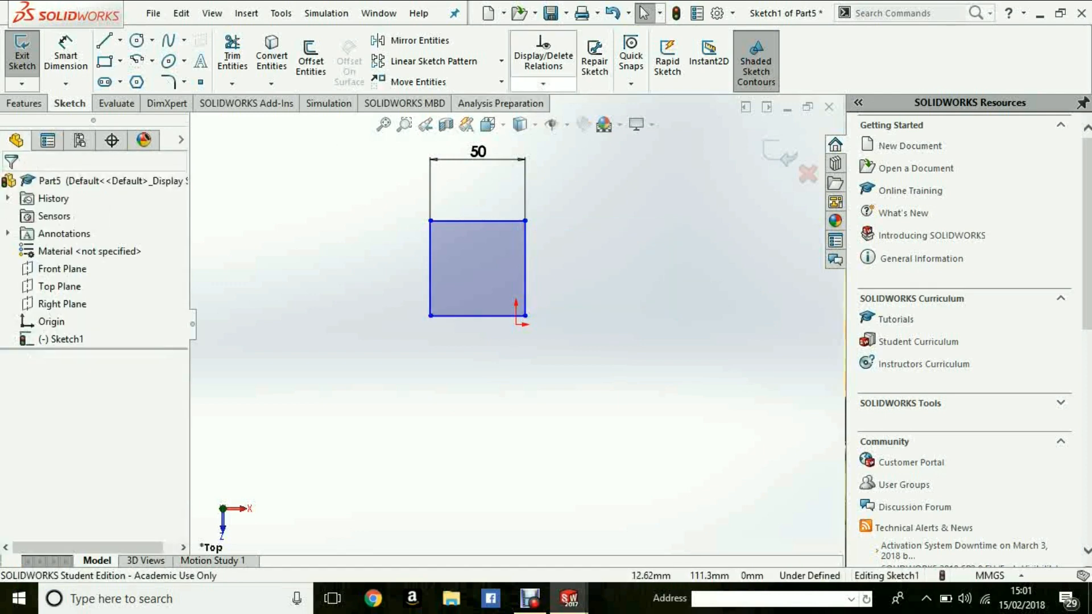
- Add an Equal relation between all four sides of the rectangle
left_click(543, 84)
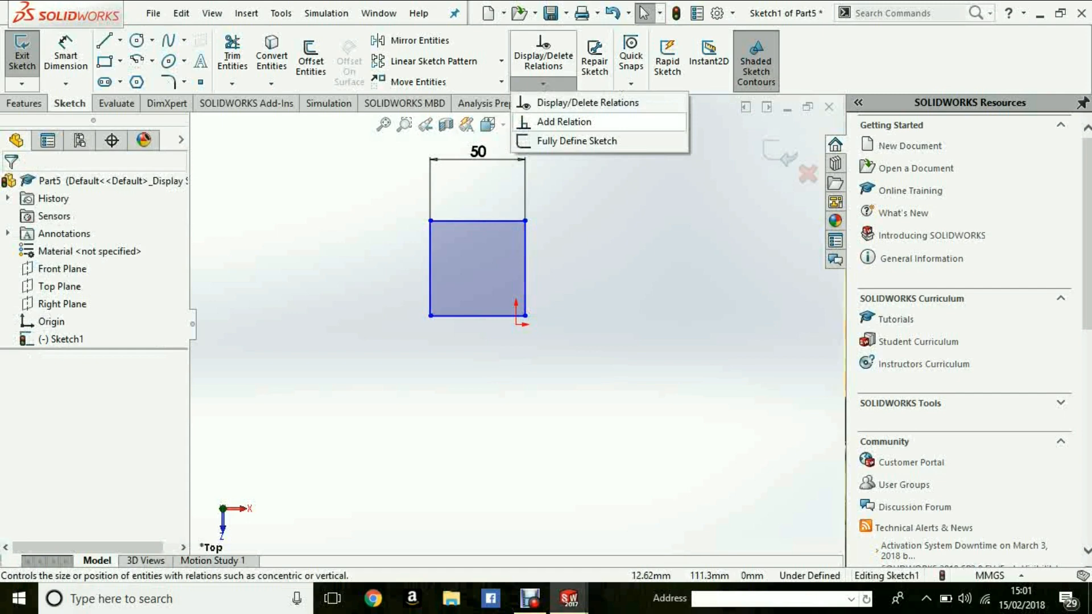
left_click(564, 121)
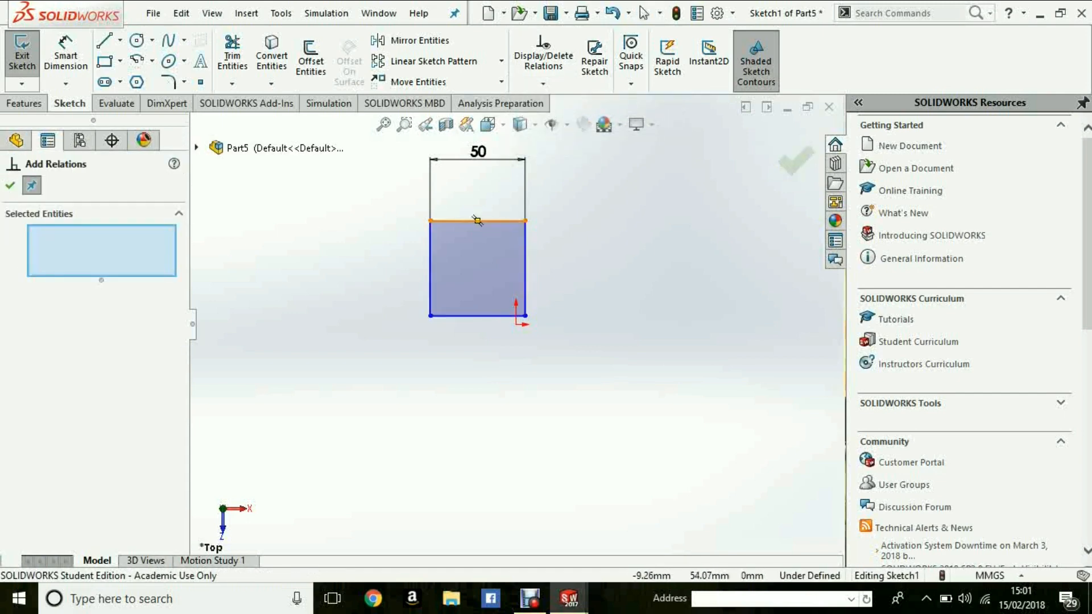
left_click(498, 221)
left_click(525, 273)
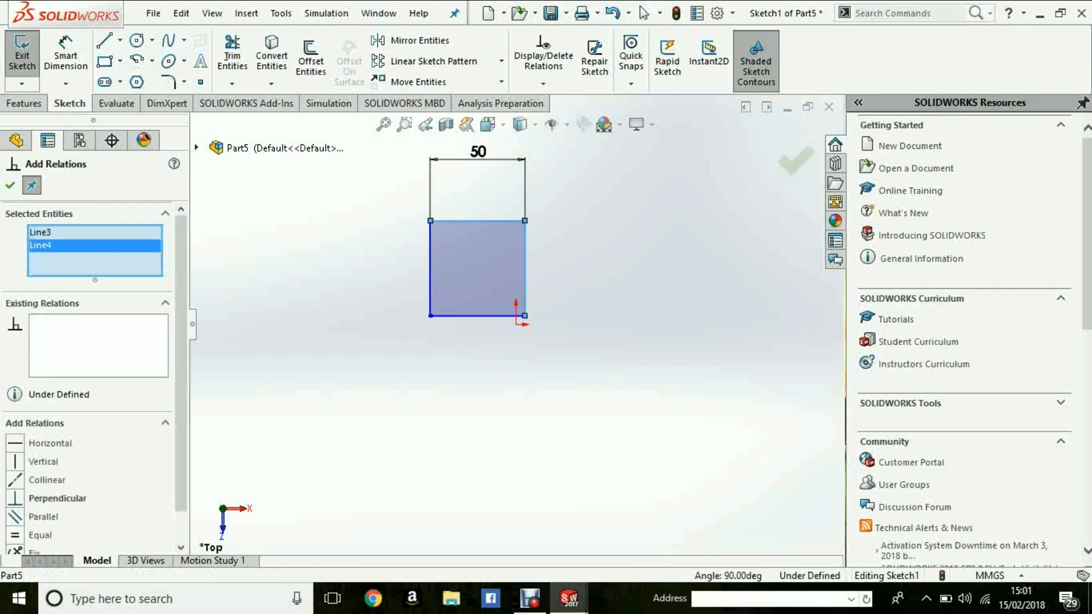
left_click(503, 302)
left_click(494, 301)
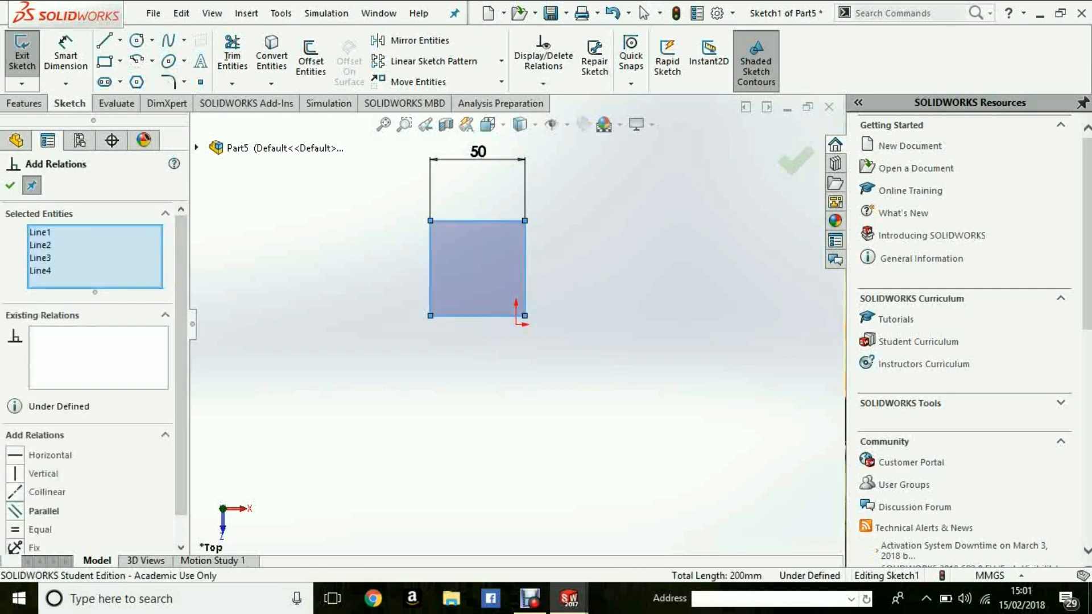
scroll(95, 379, "down", 1)
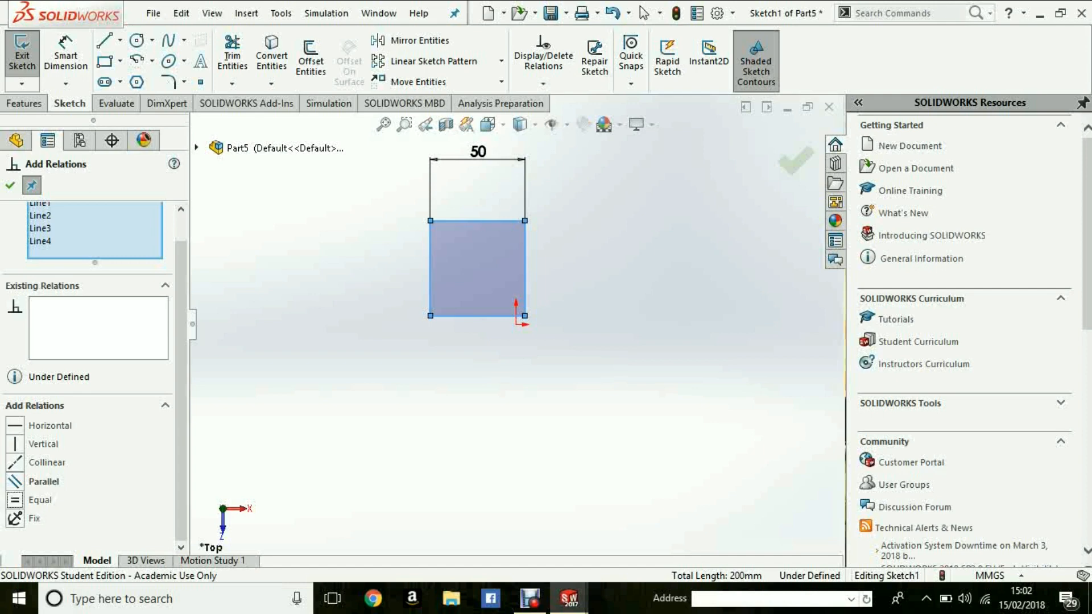
left_click(10, 186)
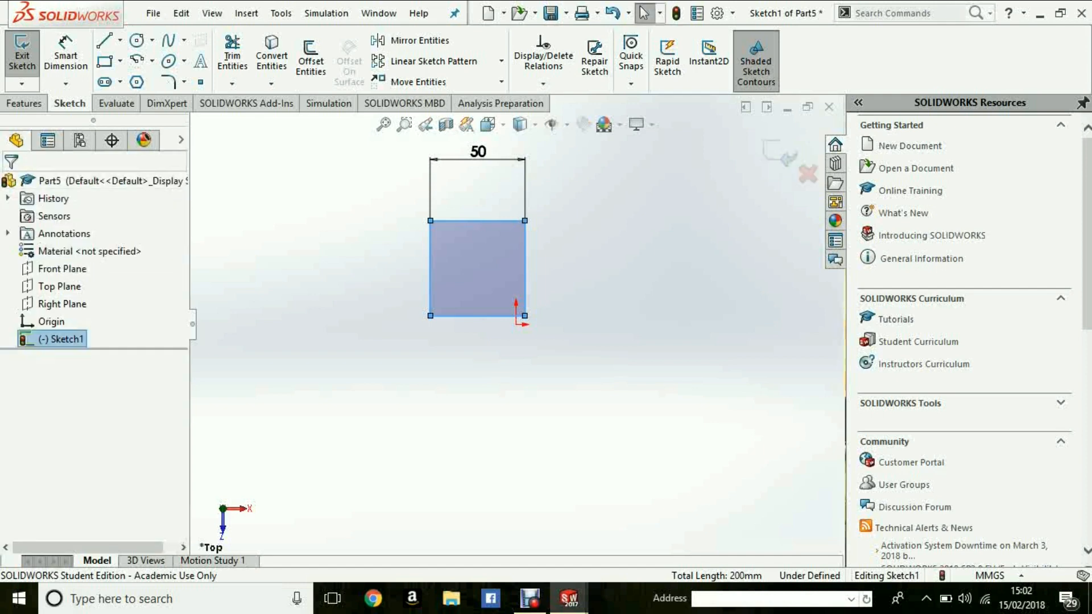
left_click(534, 250)
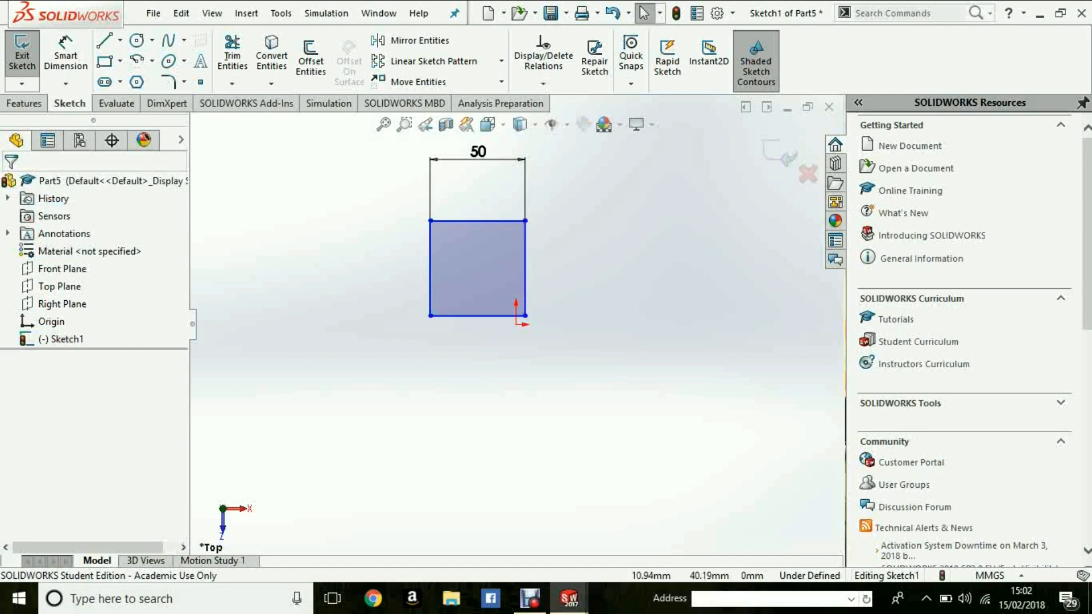
left_click(524, 267)
left_click(546, 269)
left_click(525, 270)
left_click(541, 270)
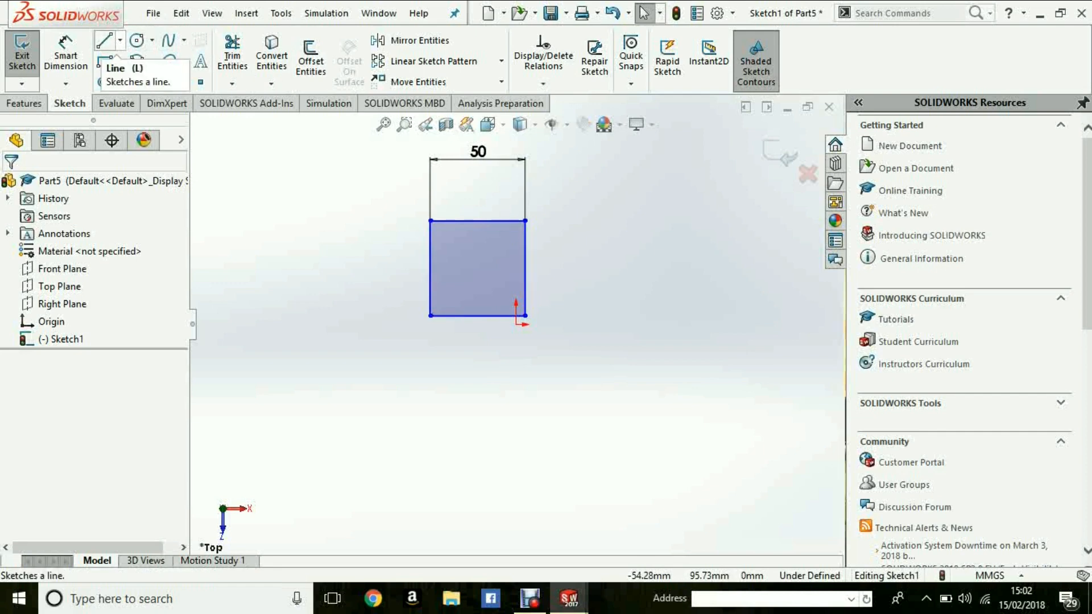
- Dimension the horizontal distance from the square's right edge to the origin and set it to 25 mm
left_click(66, 57)
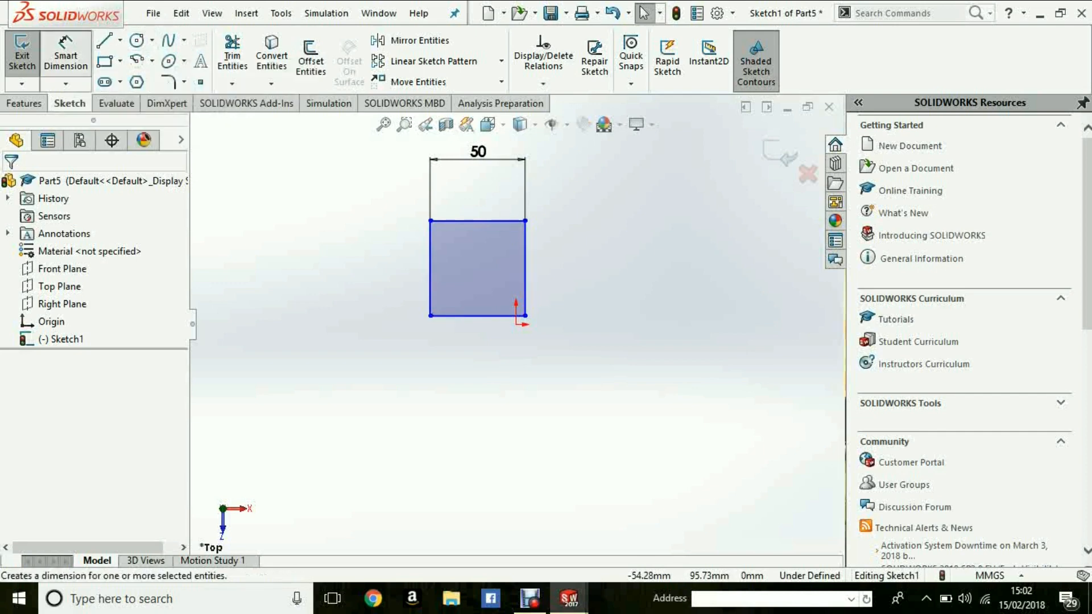
left_click(525, 268)
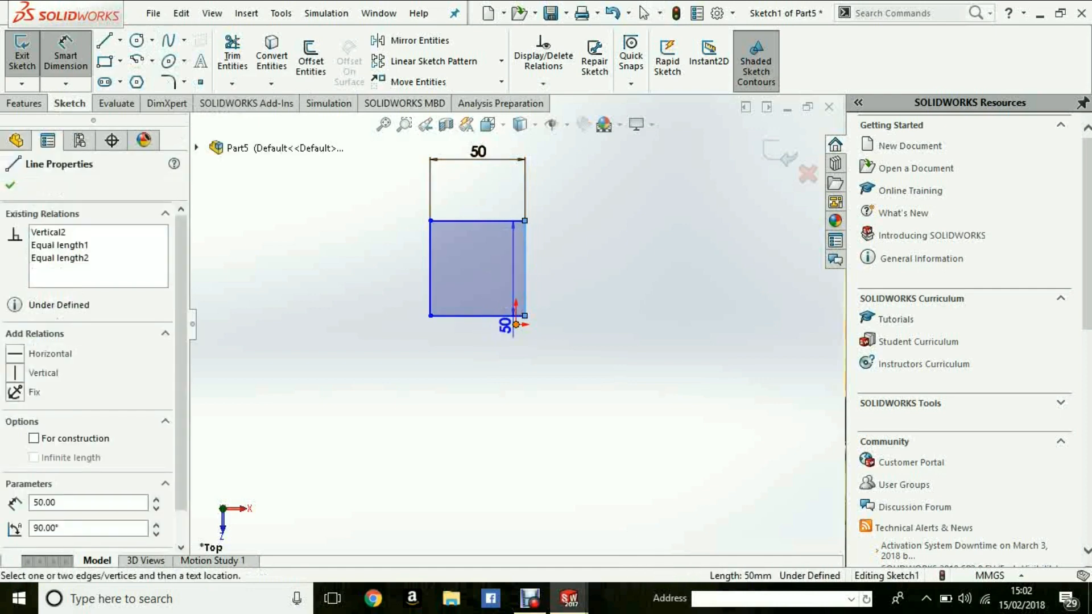
left_click(516, 325)
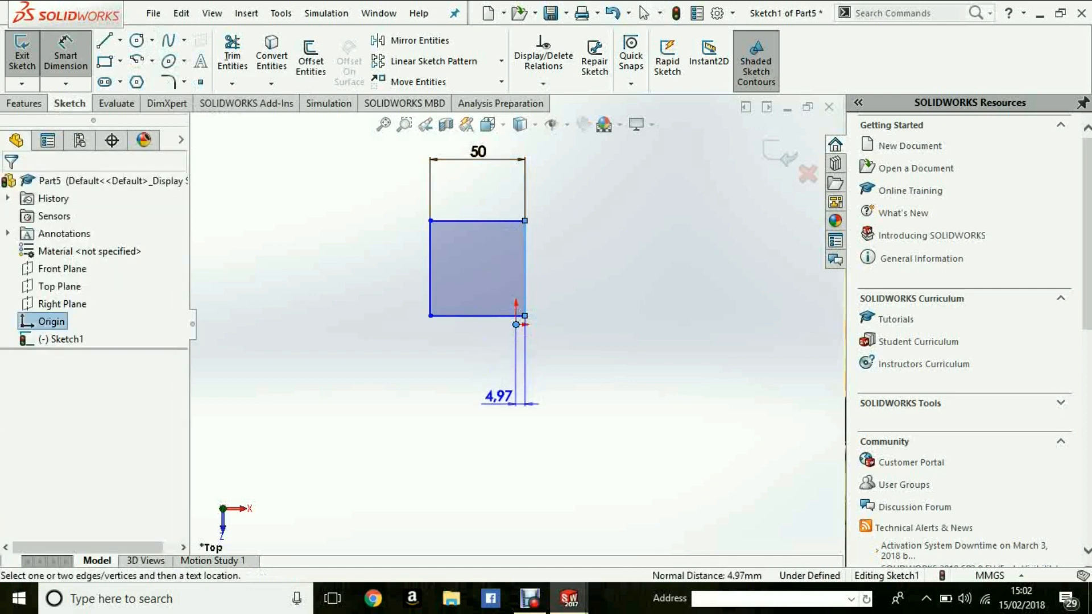
left_click(500, 398)
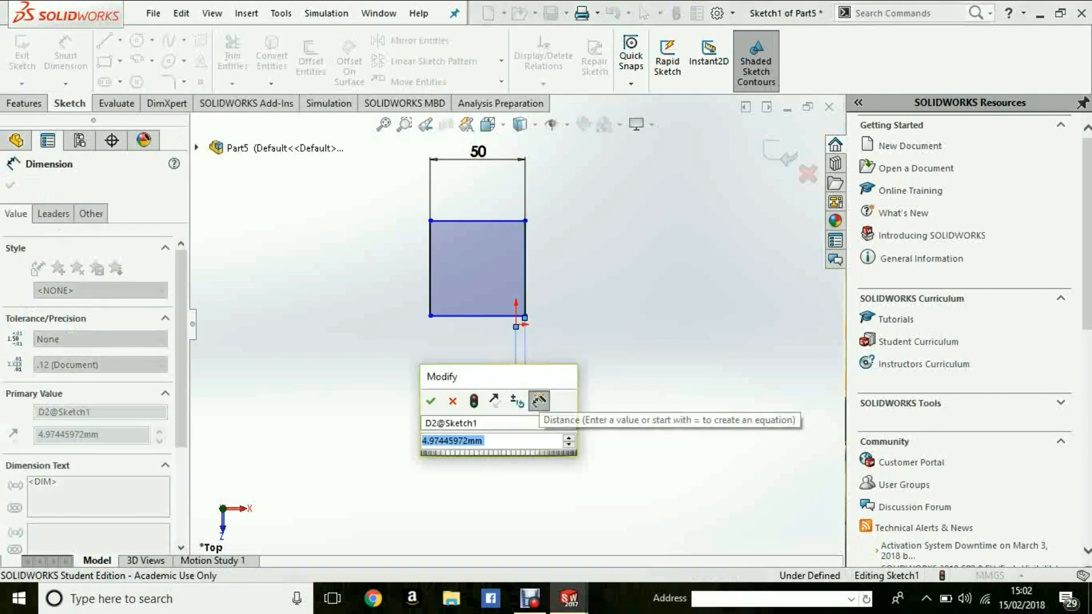
type("25")
key("Return")
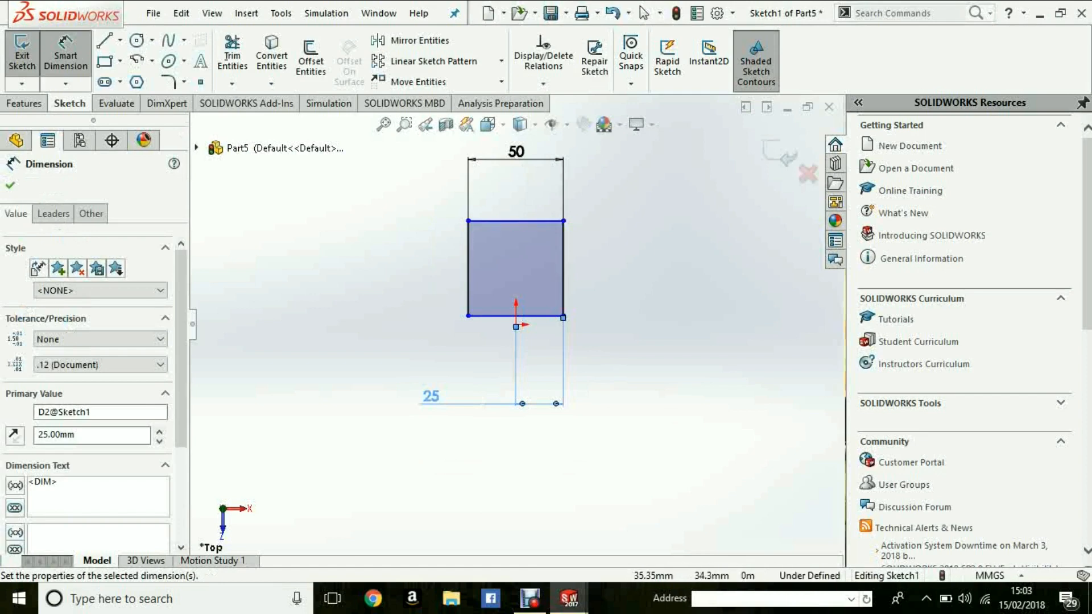
- Dimension the vertical distance from the square's top edge to the origin and set it to 25 mm
left_click(516, 221)
left_click(516, 324)
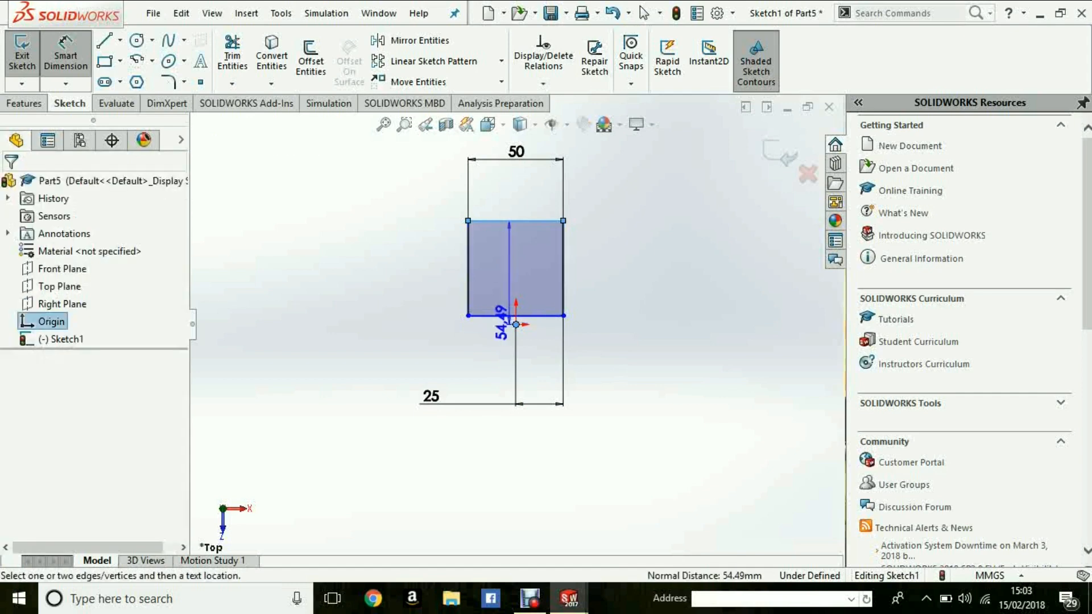
left_click(387, 273)
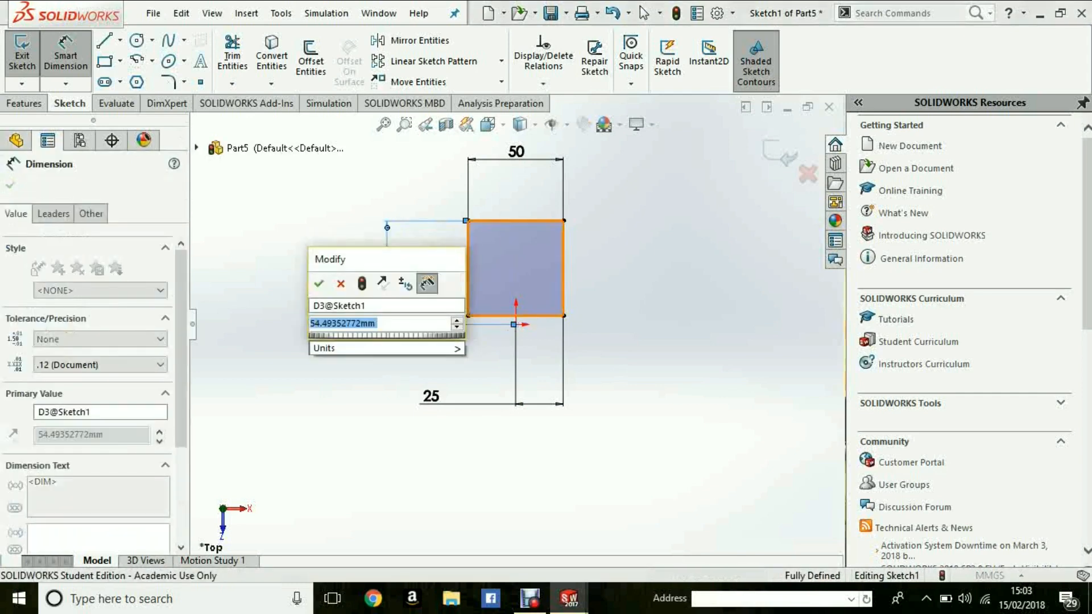
type("25")
key("Return")
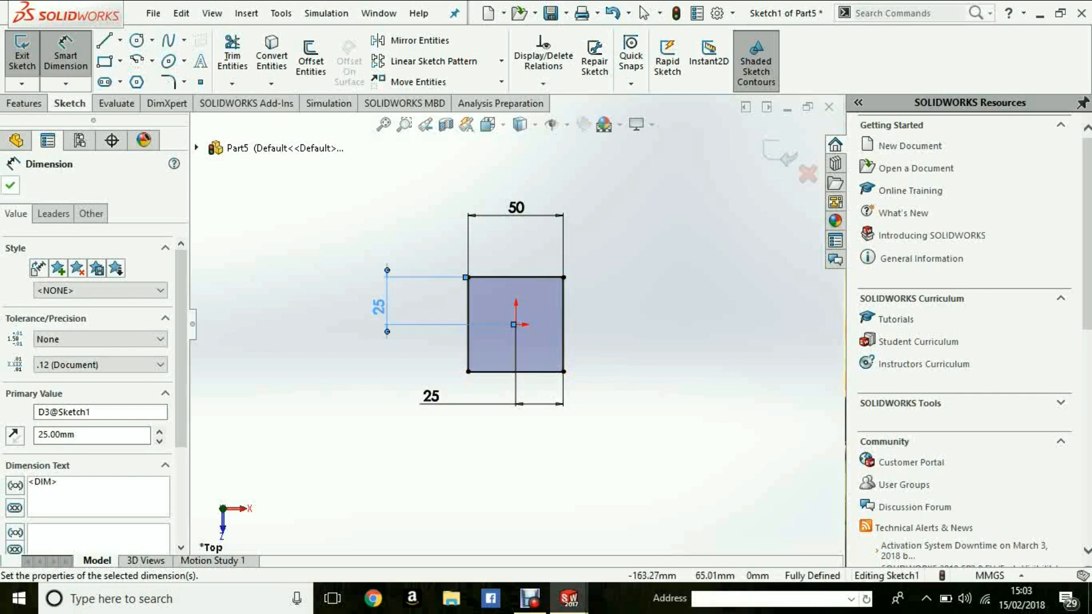
key("Escape")
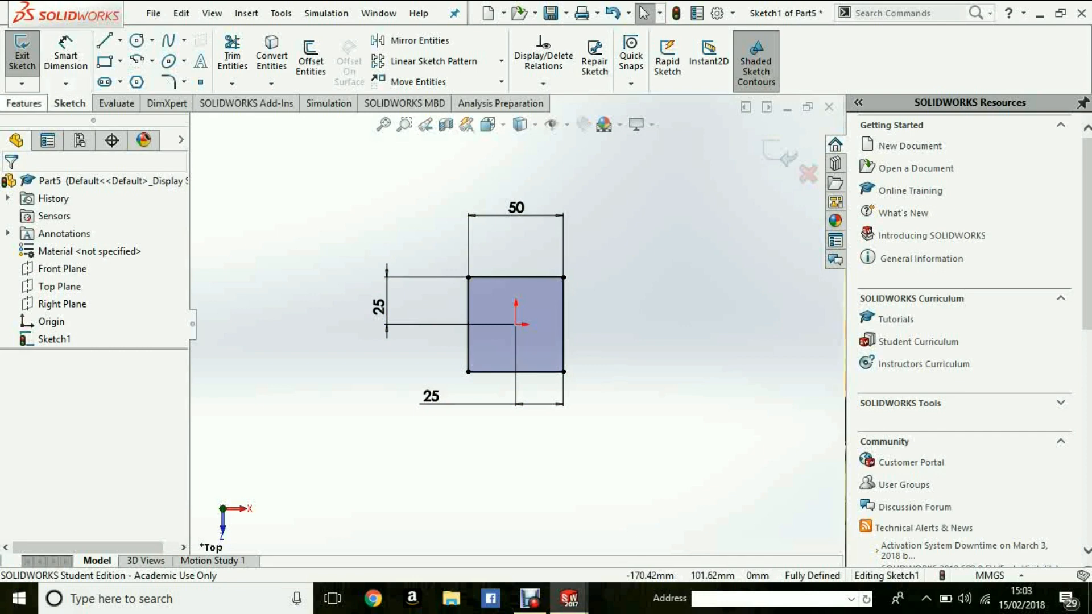
- Start an Extruded Boss/Base from the square sketch and pull its depth handle up to about 52 mm
left_click(24, 103)
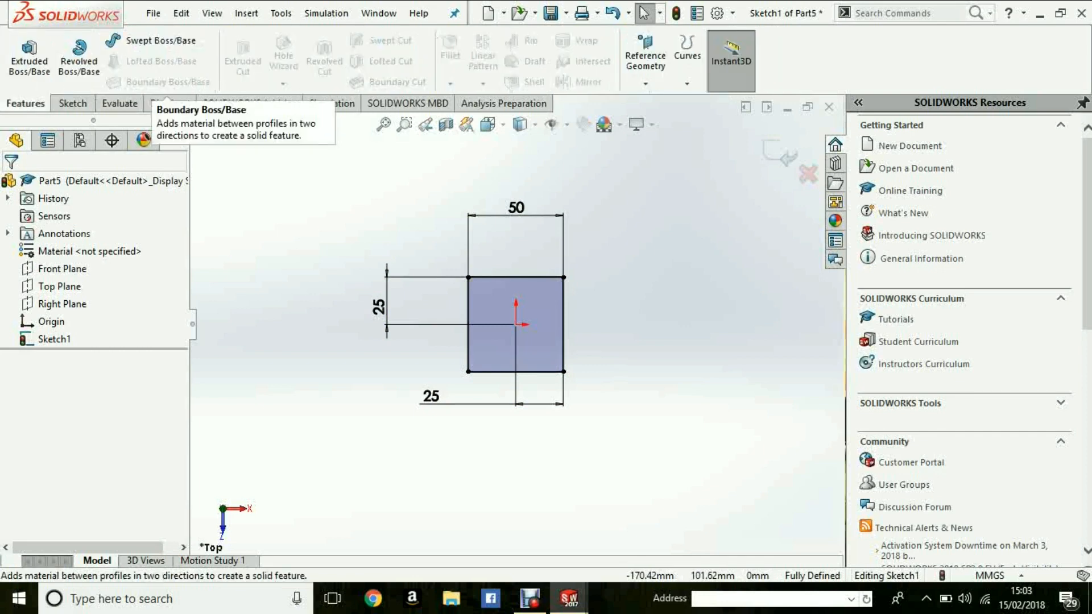
left_click(29, 57)
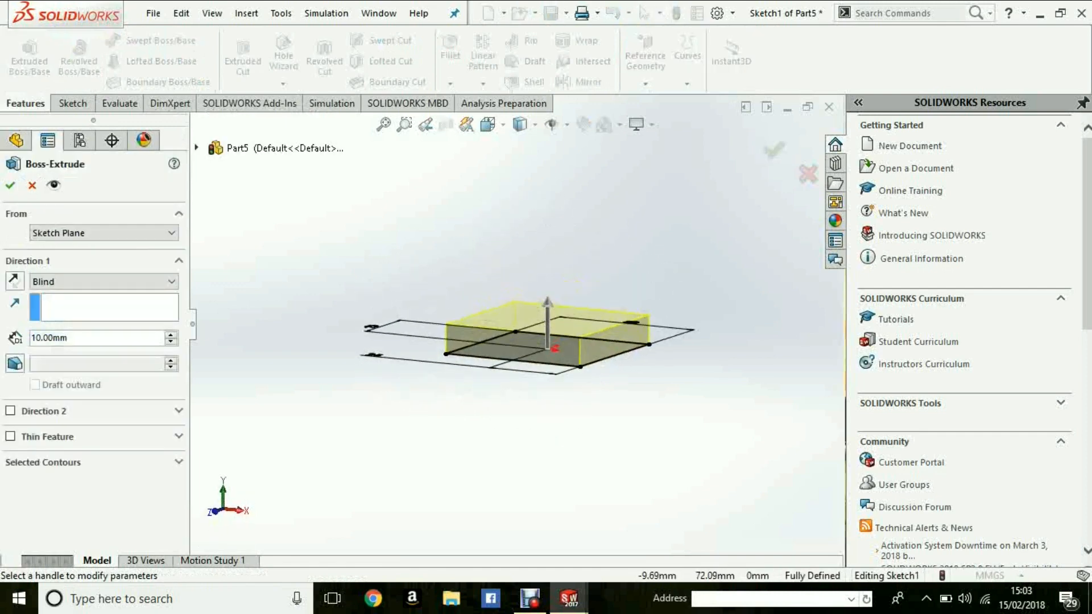
middle_click_drag(526, 355, 583, 306)
mouse_move(609, 358)
middle_mouse_down()
mouse_move(679, 378)
mouse_move(640, 418)
mouse_move(731, 400)
mouse_move(701, 402)
mouse_move(580, 322)
mouse_move(523, 302)
mouse_move(578, 331)
middle_mouse_up()
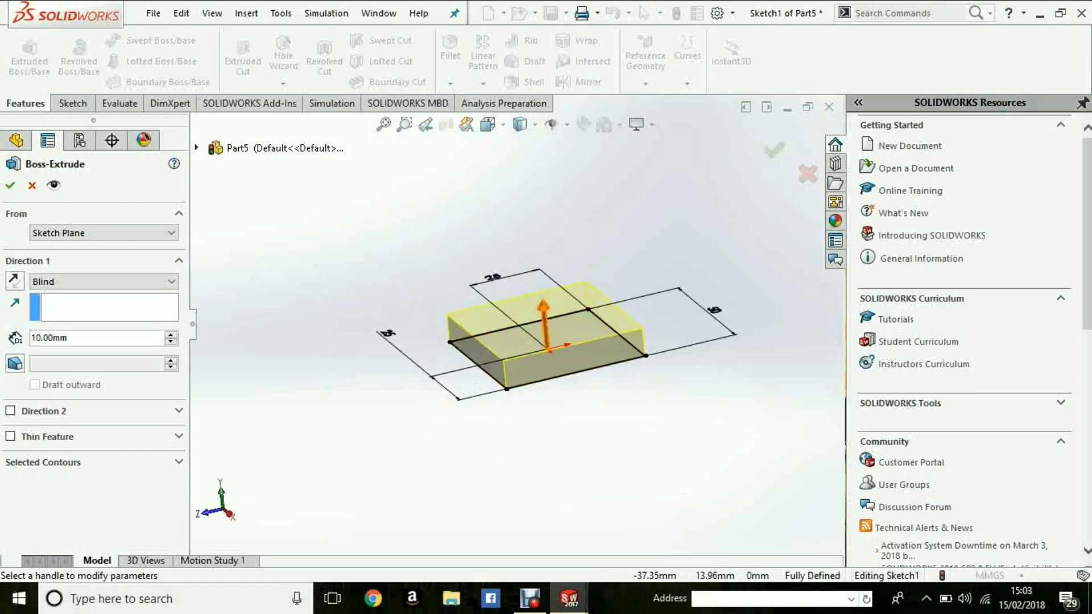
left_click(545, 321)
mouse_move(530, 178)
left_mouse_down()
mouse_move(535, 85)
mouse_move(526, 217)
mouse_move(542, 287)
mouse_move(532, 99)
mouse_move(534, 233)
mouse_move(532, 188)
left_mouse_up()
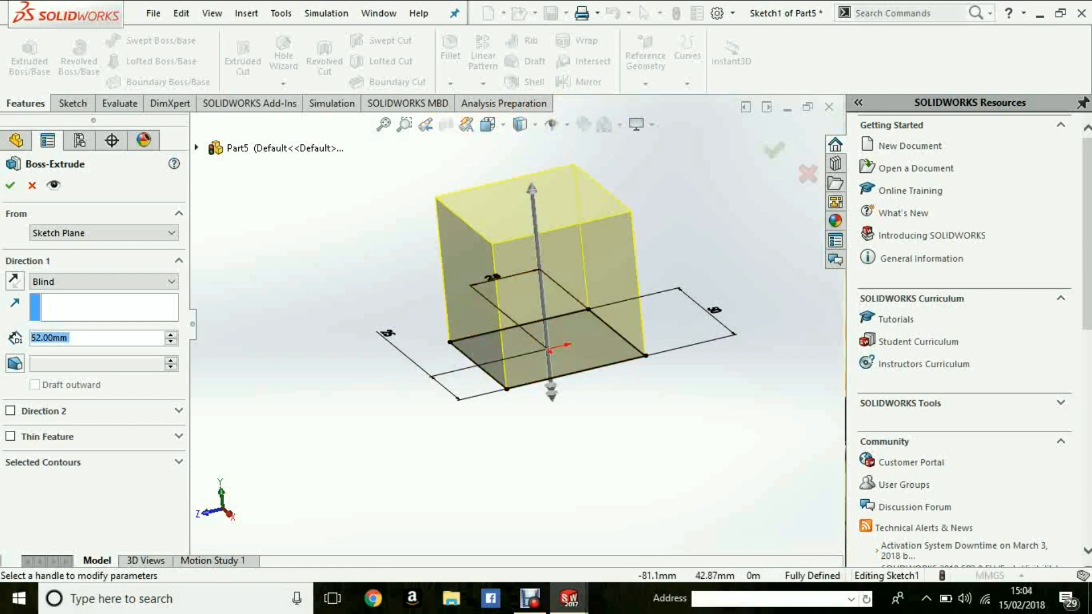
- Try extrusion depths of 30 mm, 50 mm and 70 mm in turn
type("30")
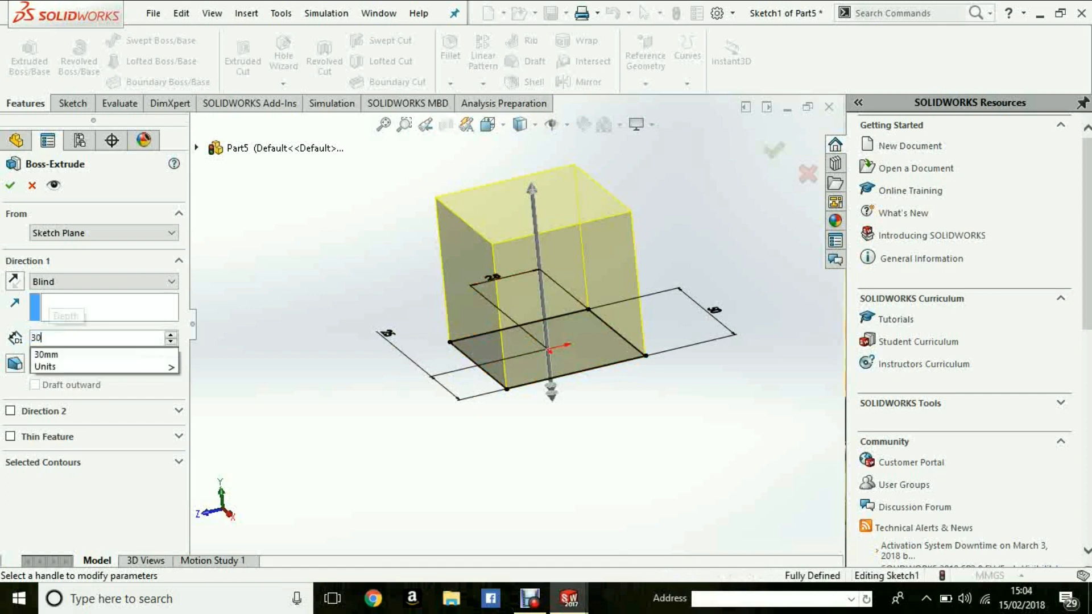
key("Return")
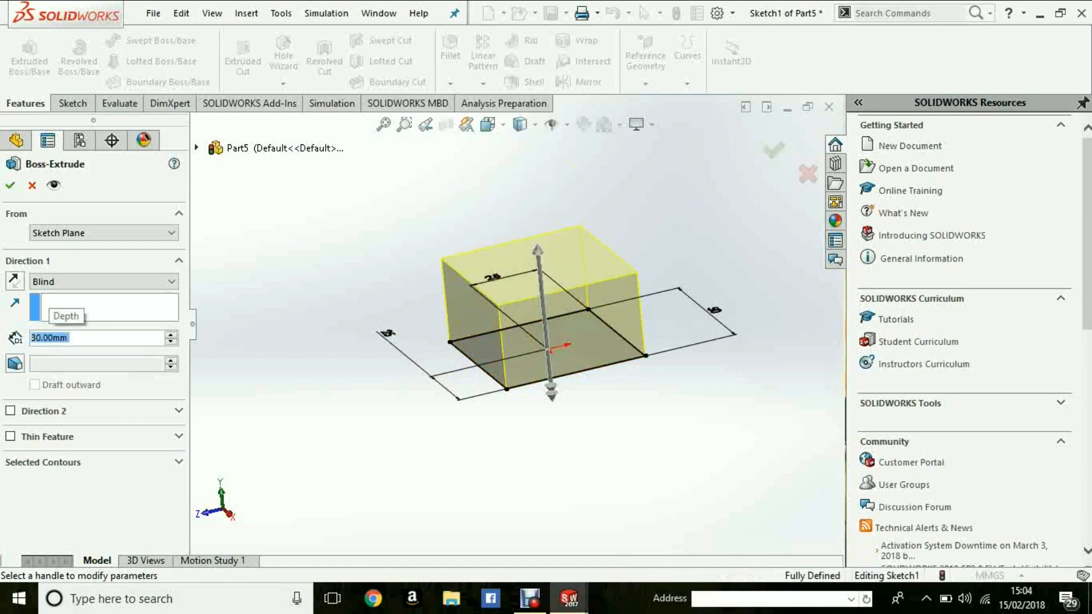
type("50")
key("Return")
type("70")
key("Return")
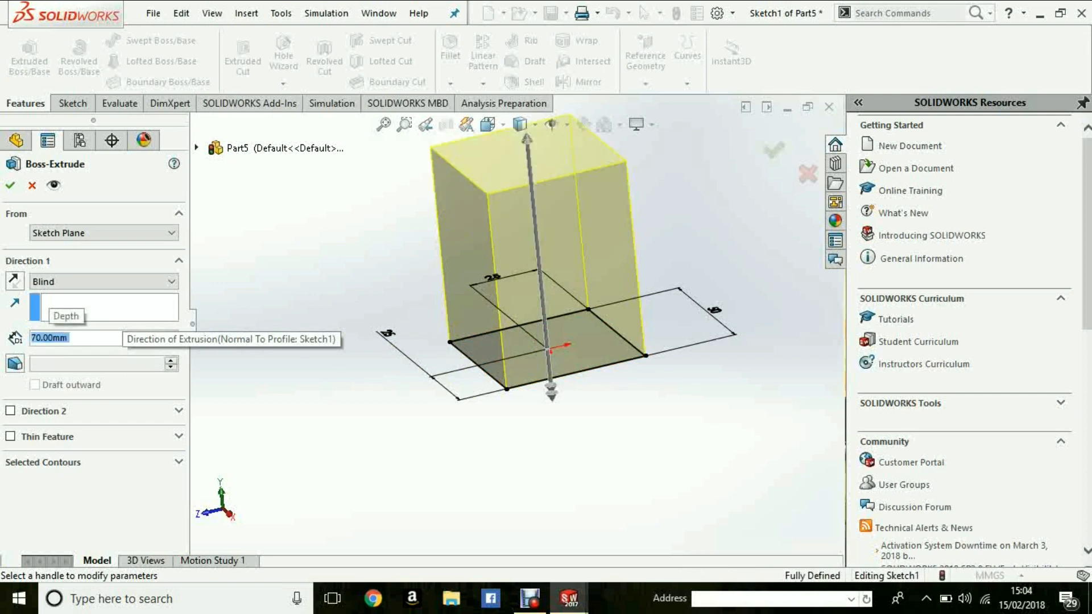
- Keep the Blind end condition, set the extrusion depth to 50 mm and finish the boss
scroll(507, 325, "up", 5)
mouse_move(508, 324)
middle_mouse_down()
mouse_move(509, 392)
mouse_move(515, 292)
middle_mouse_up()
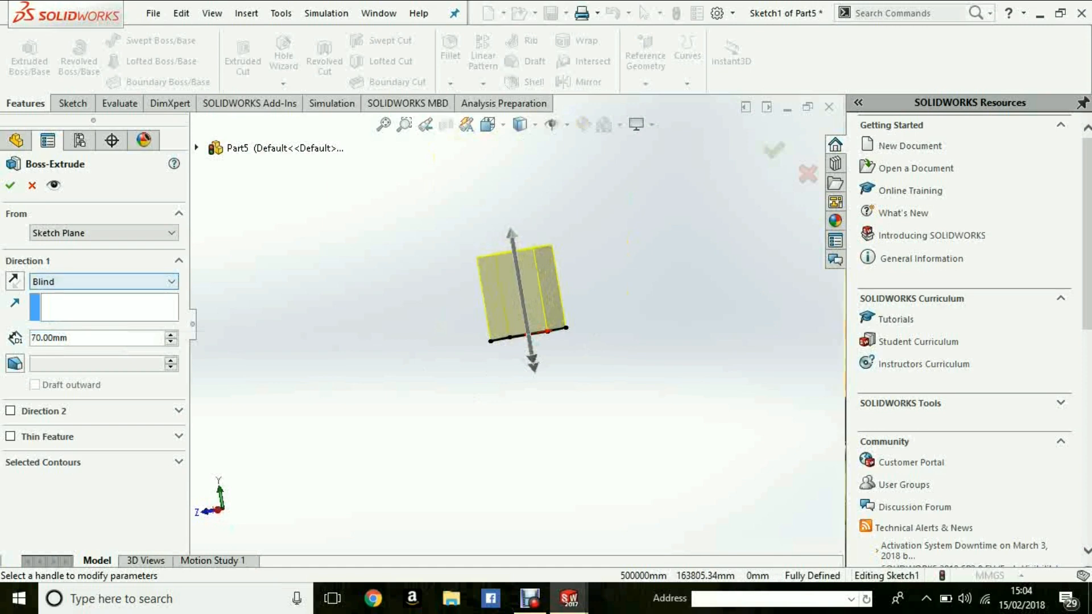
left_click(102, 282)
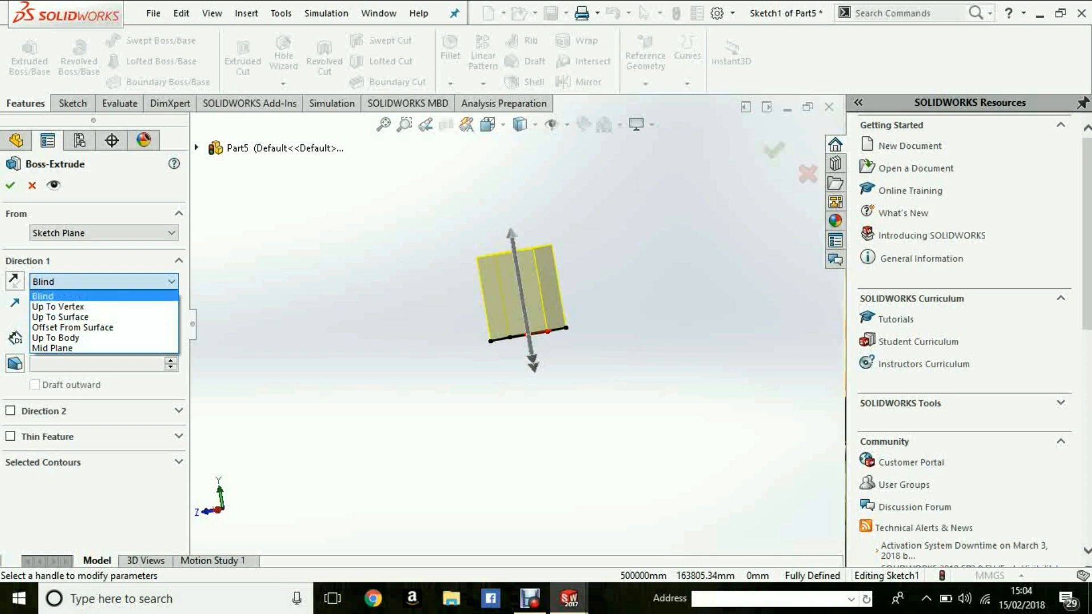
left_click(56, 296)
left_click(68, 338)
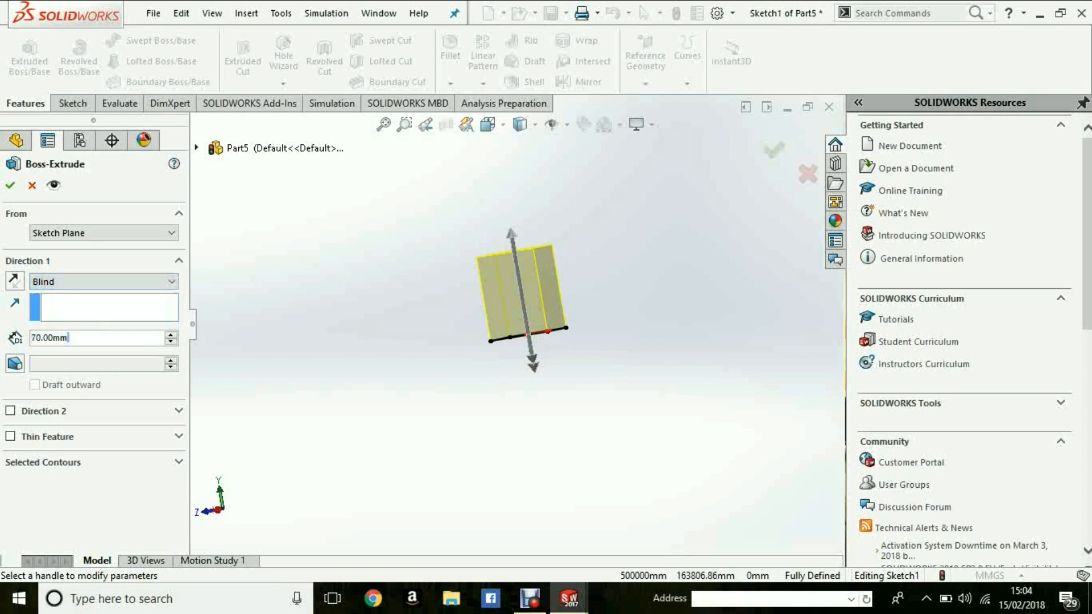
left_click_drag(68, 338, 30, 338)
type("50")
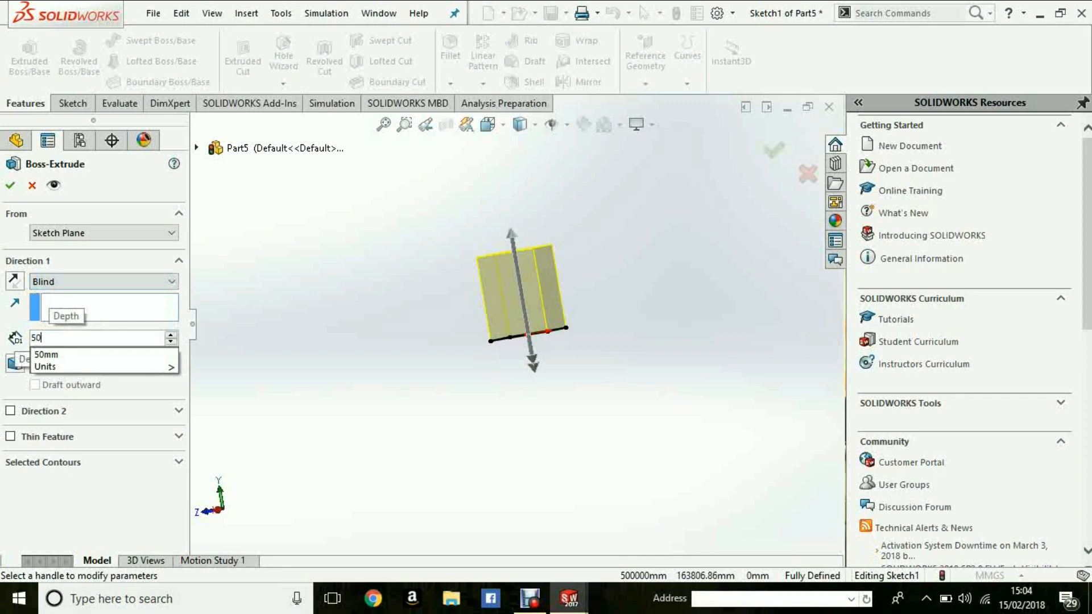
key("Return")
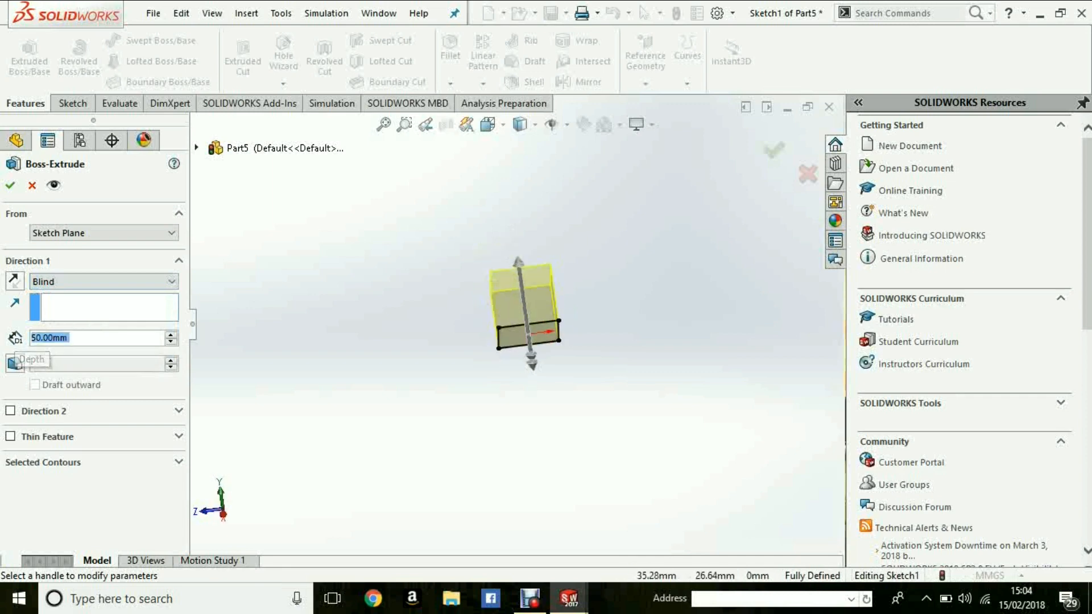
middle_click_drag(591, 365, 512, 352)
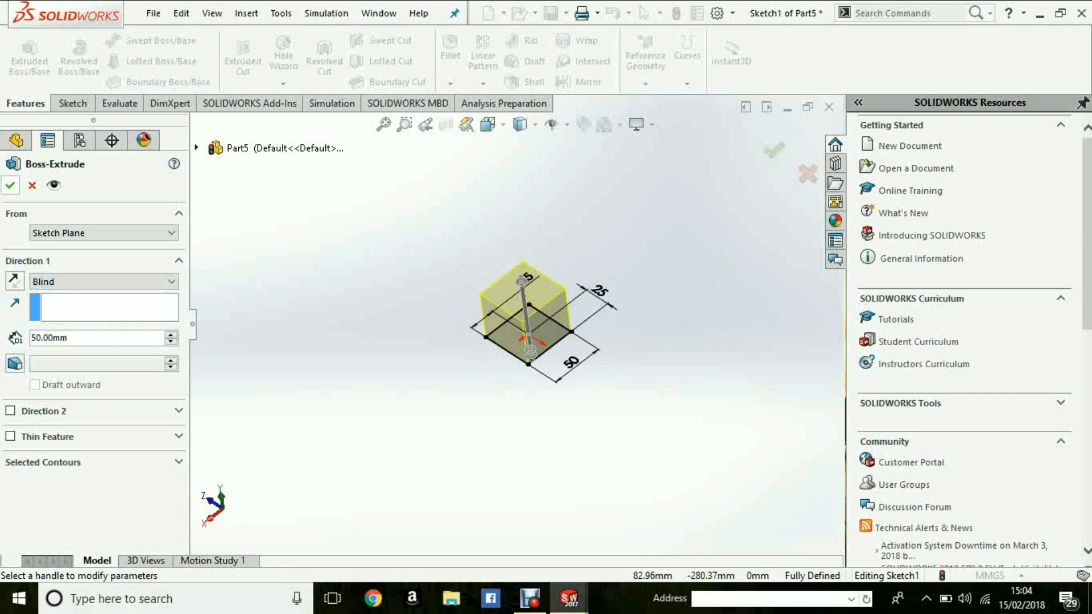
mouse_move(598, 293)
middle_mouse_down()
mouse_move(546, 244)
mouse_move(511, 319)
mouse_move(557, 341)
mouse_move(576, 295)
mouse_move(591, 308)
middle_mouse_up()
left_click(10, 185)
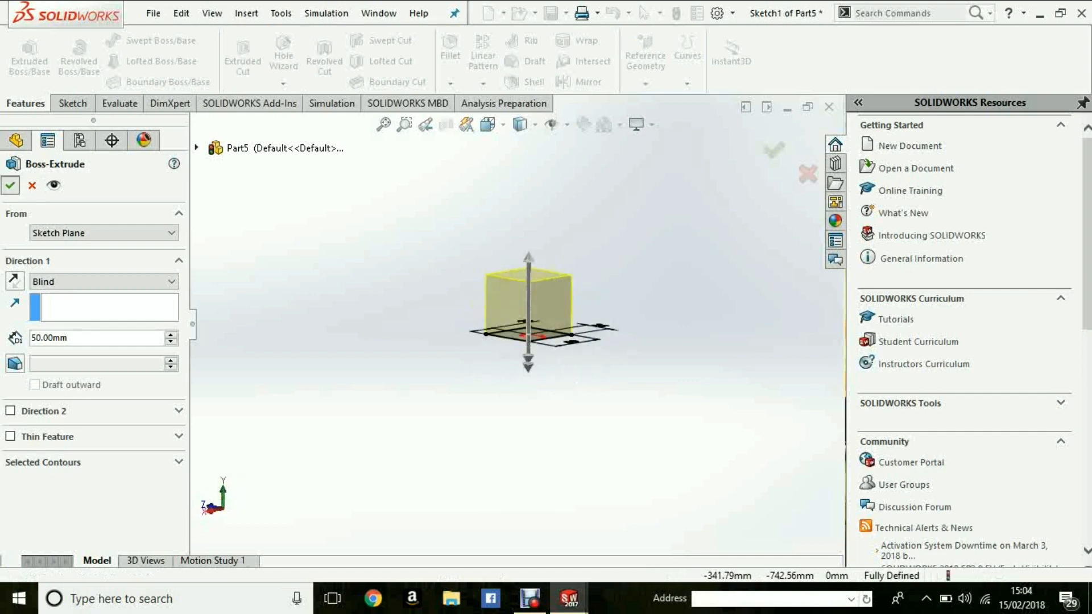
- Inspect the extruded cube from several sides
middle_click_drag(529, 302, 540, 358)
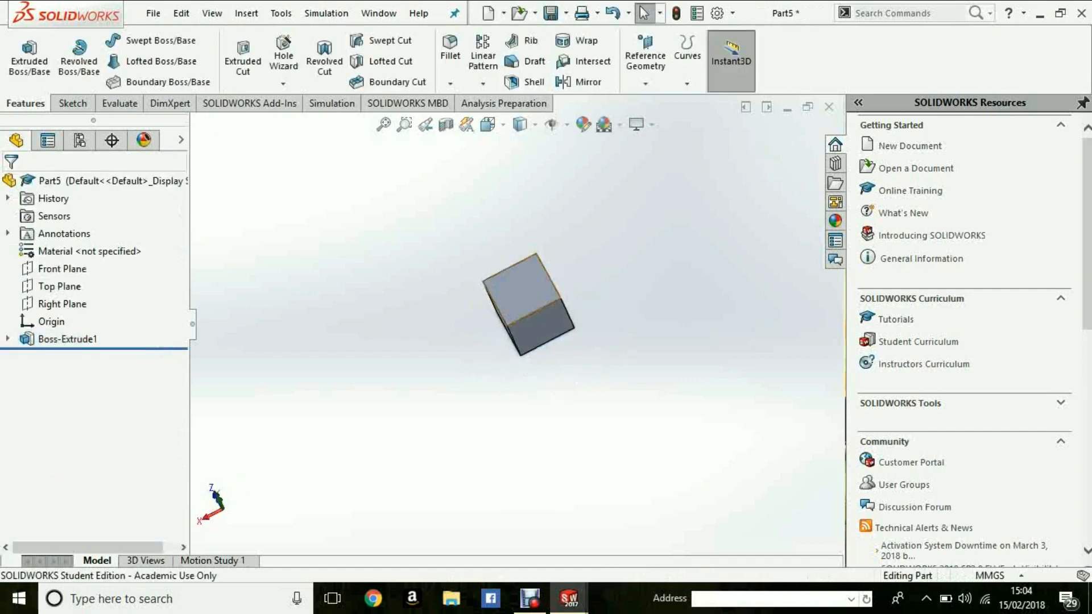
left_click(519, 289)
middle_click_drag(519, 289, 546, 228)
key("Escape")
middle_click_drag(534, 273, 512, 364)
middle_click_drag(546, 336, 523, 324)
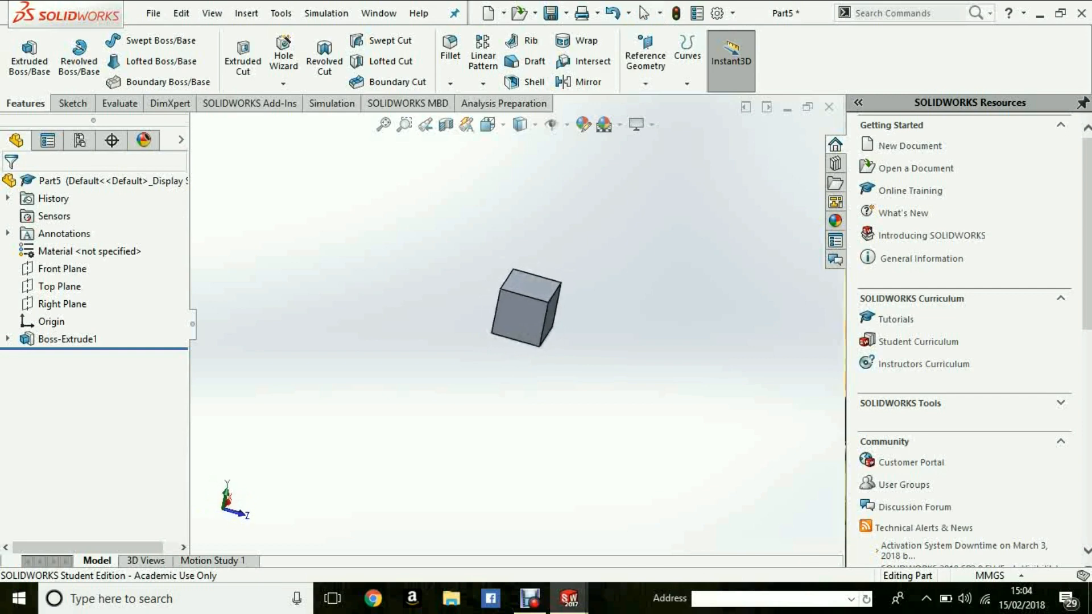
- Rename the extruded boss feature as "Cube extrusion"
left_click(69, 339)
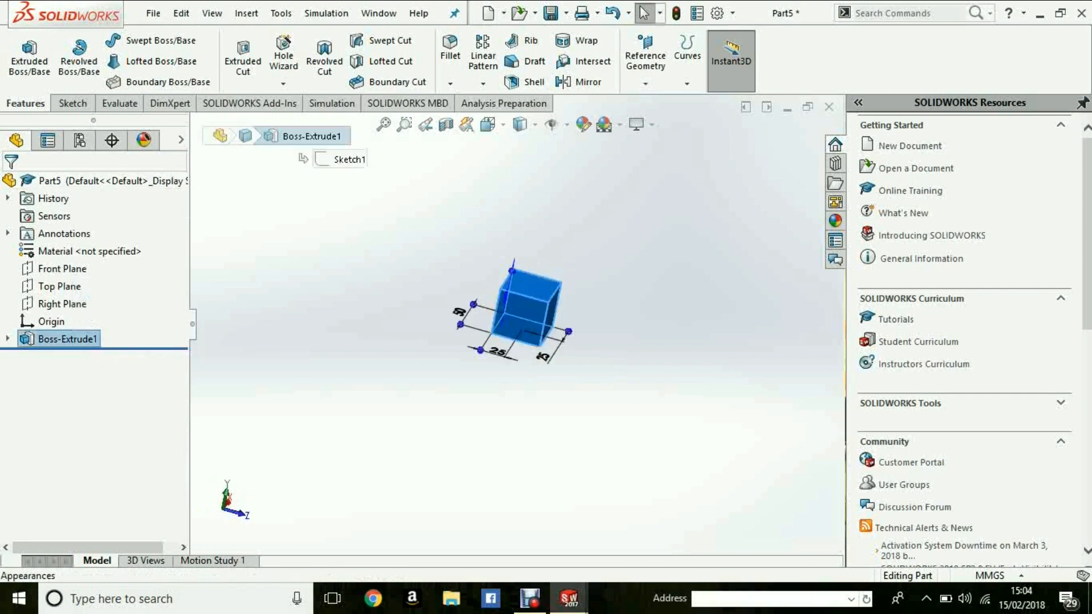
left_click(341, 319)
middle_click_drag(549, 350, 542, 297)
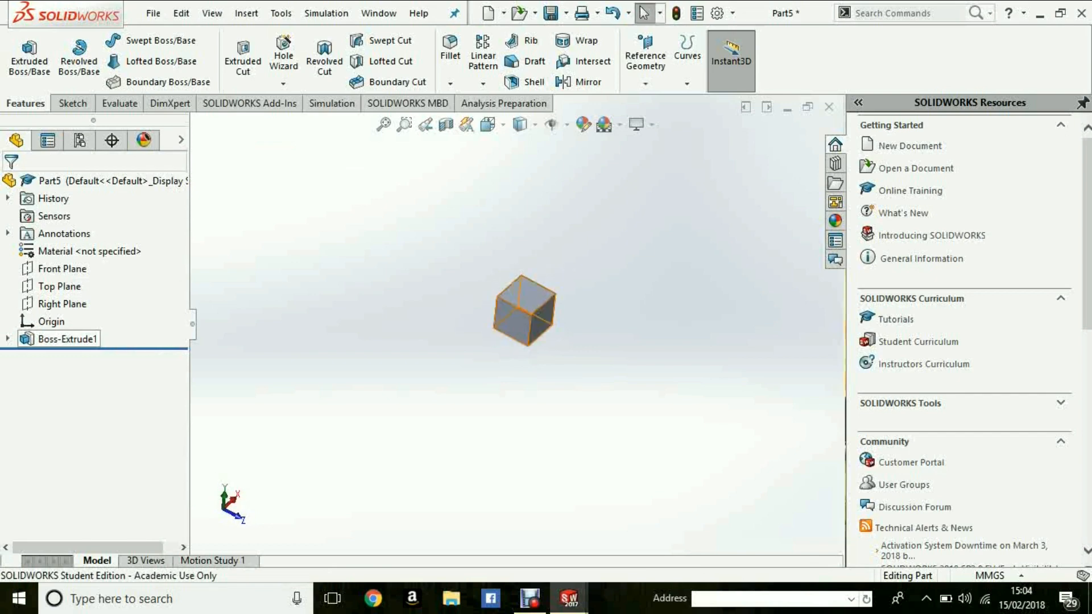
left_click(67, 339)
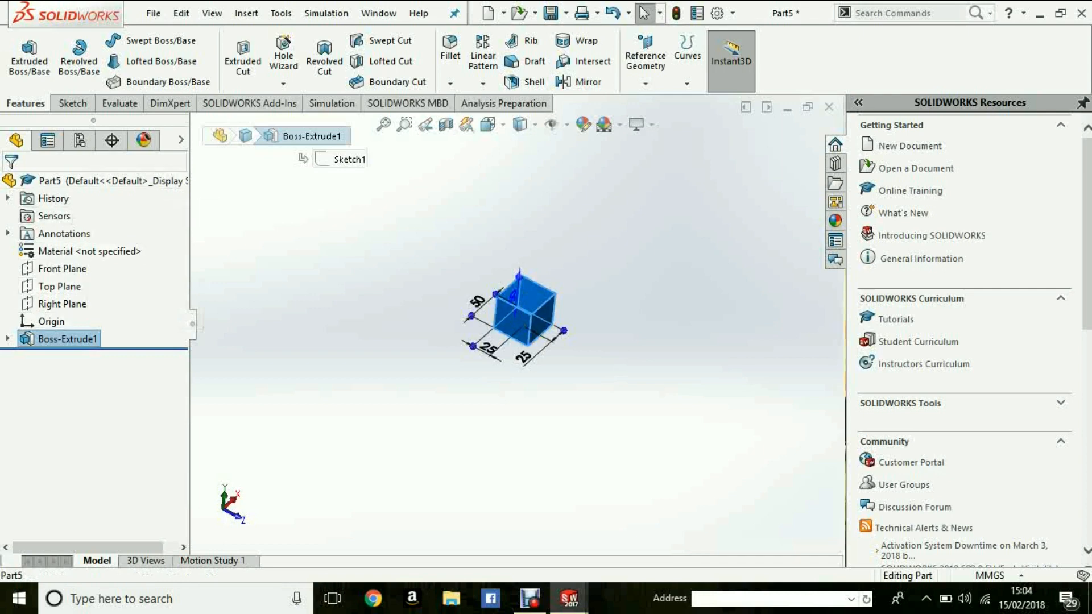
key("F2")
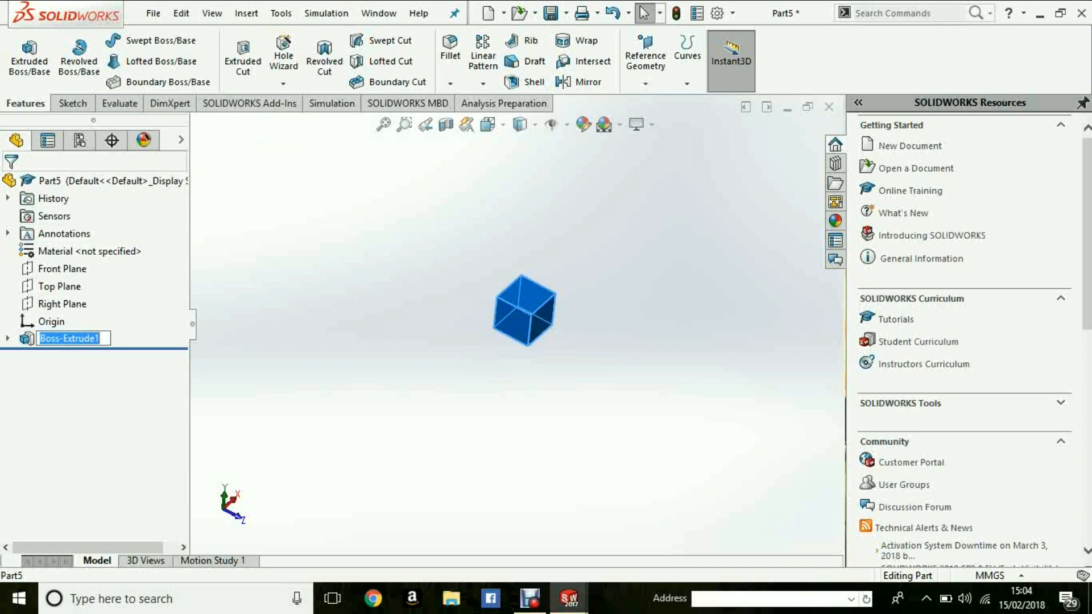
key("BackSpace")
key("Caps_Lock")
type("Cube extrusion")
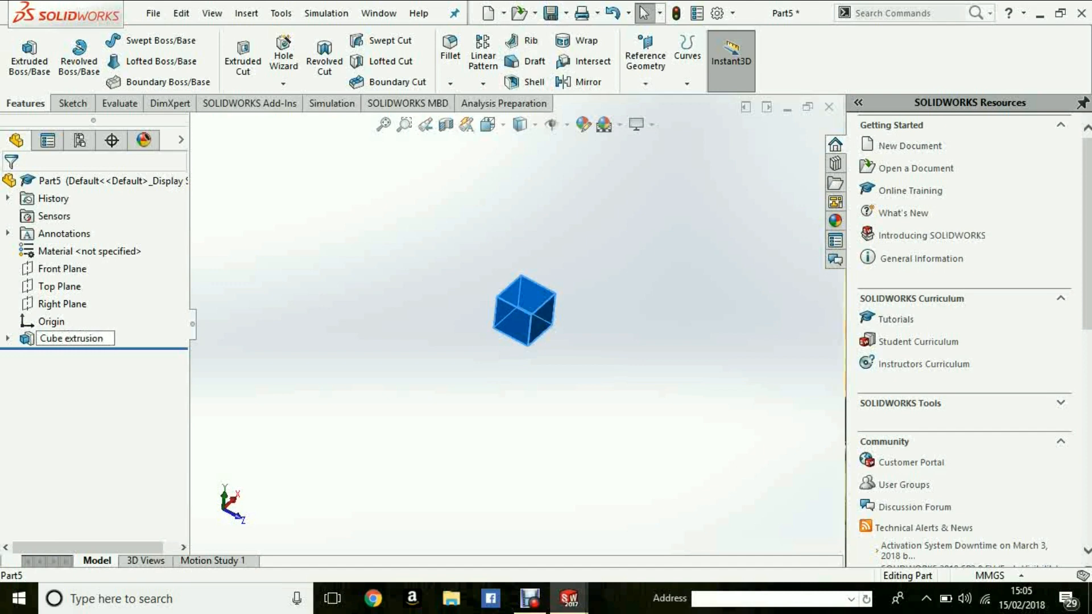
key("Return")
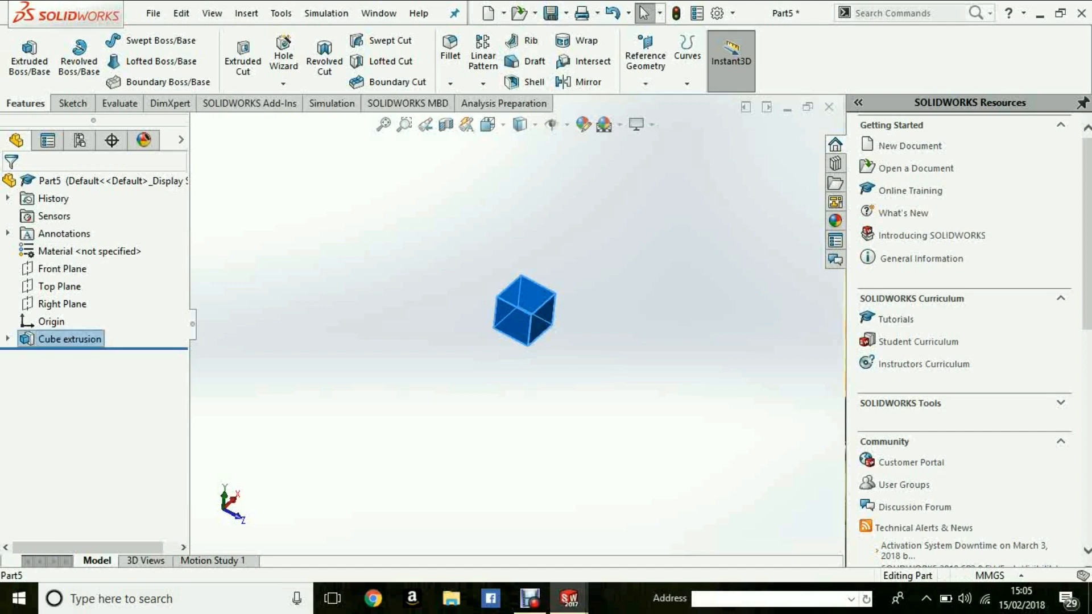
key("Escape")
- Edit the cube's extrusion feature and set its blind depth to 30 mm
mouse_move(523, 310)
middle_mouse_down()
mouse_move(478, 281)
mouse_move(438, 307)
mouse_move(548, 307)
mouse_move(492, 304)
mouse_move(535, 310)
middle_mouse_up()
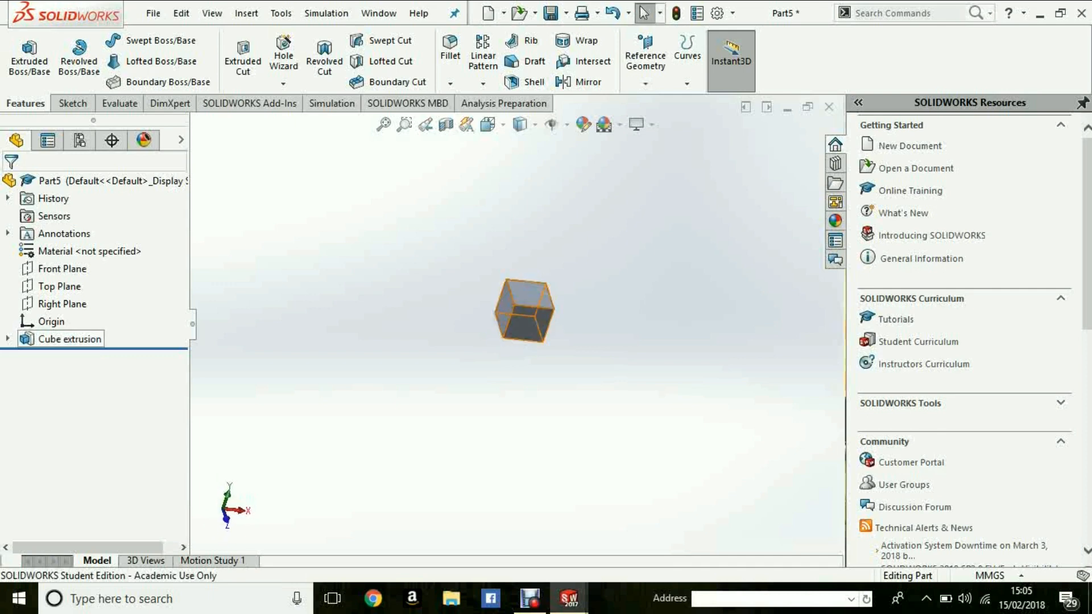
left_click(69, 339)
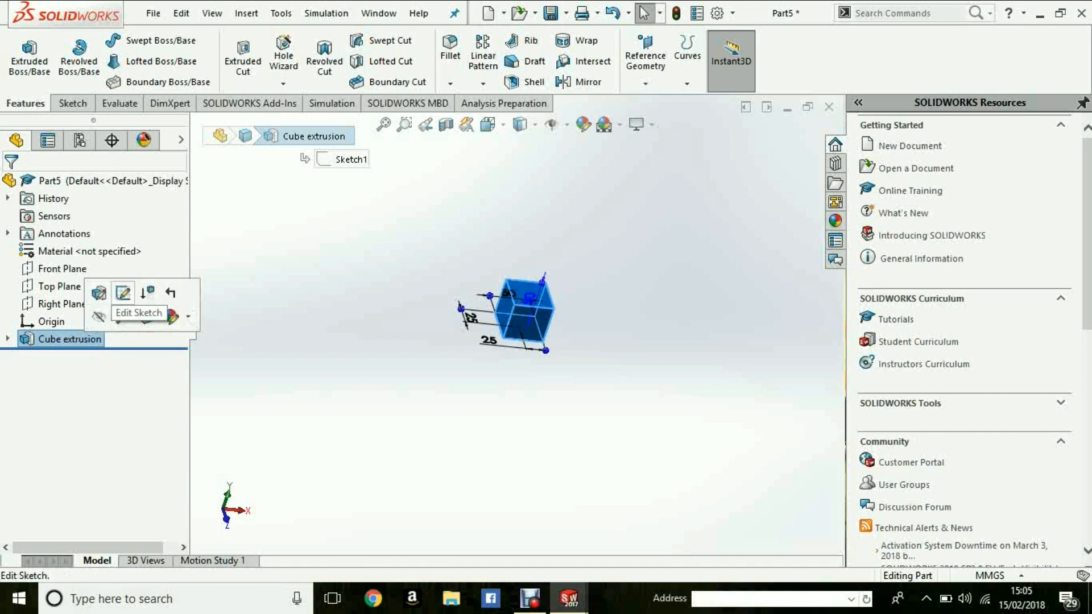
right_click(70, 339)
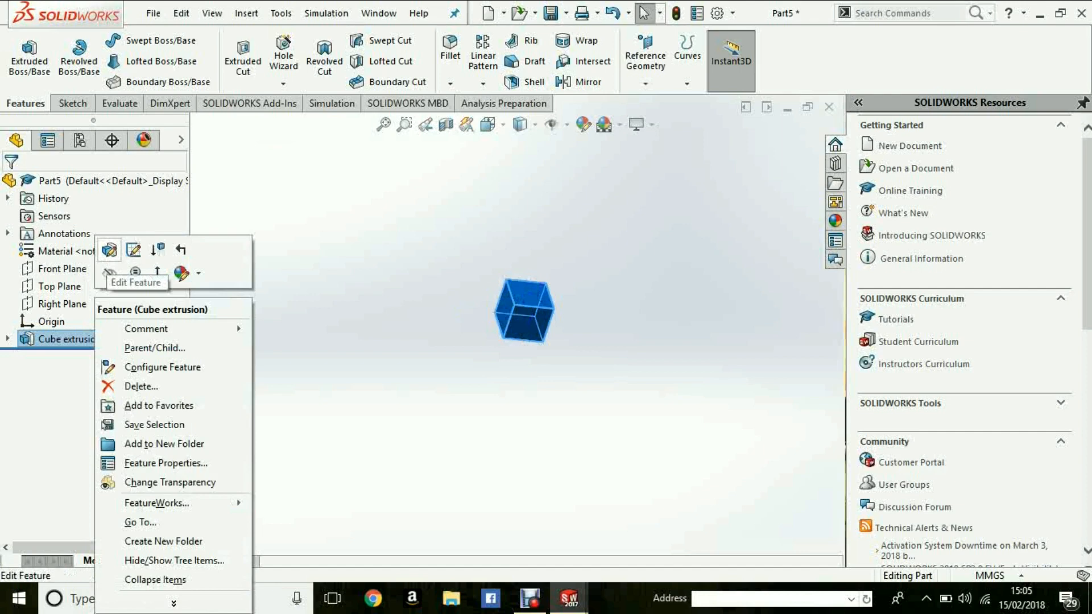
left_click(109, 250)
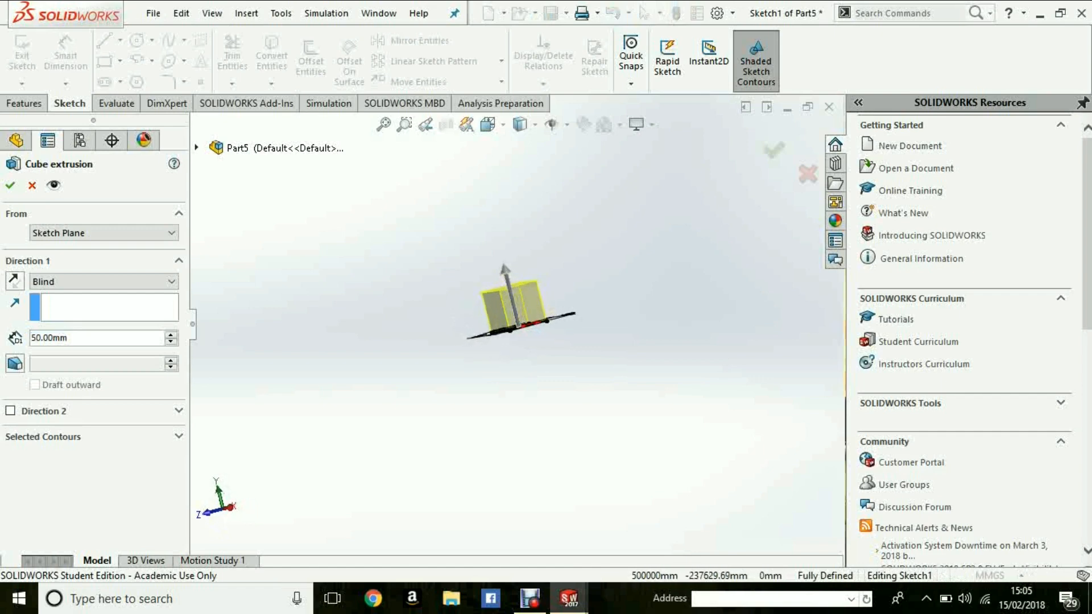
type("30")
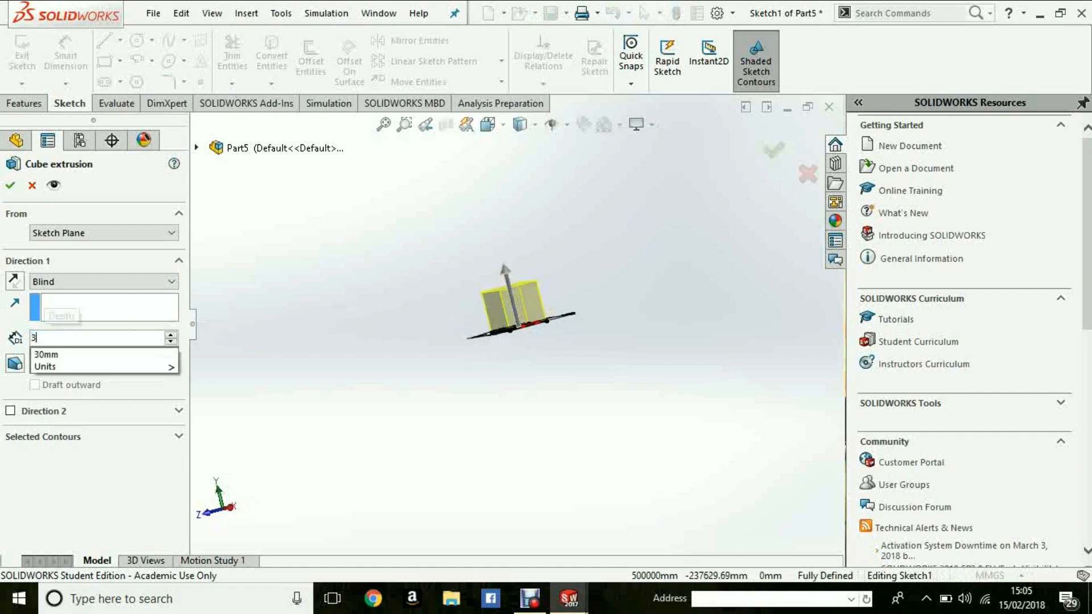
key("Return")
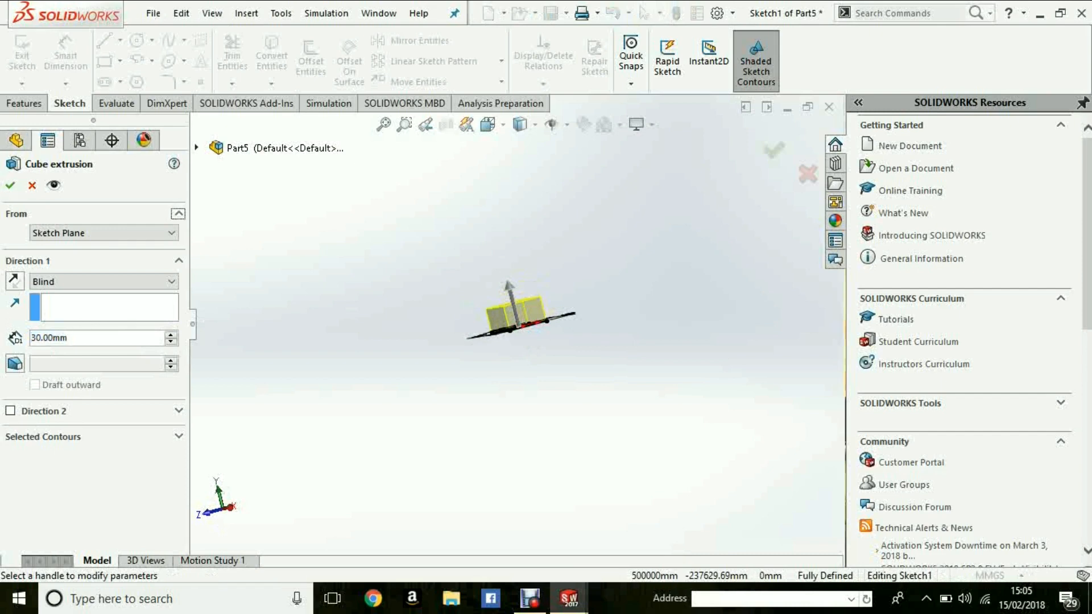
left_click(10, 185)
middle_click_drag(518, 287, 654, 301)
scroll(542, 318, "down", 5)
middle_click_drag(420, 285, 435, 312)
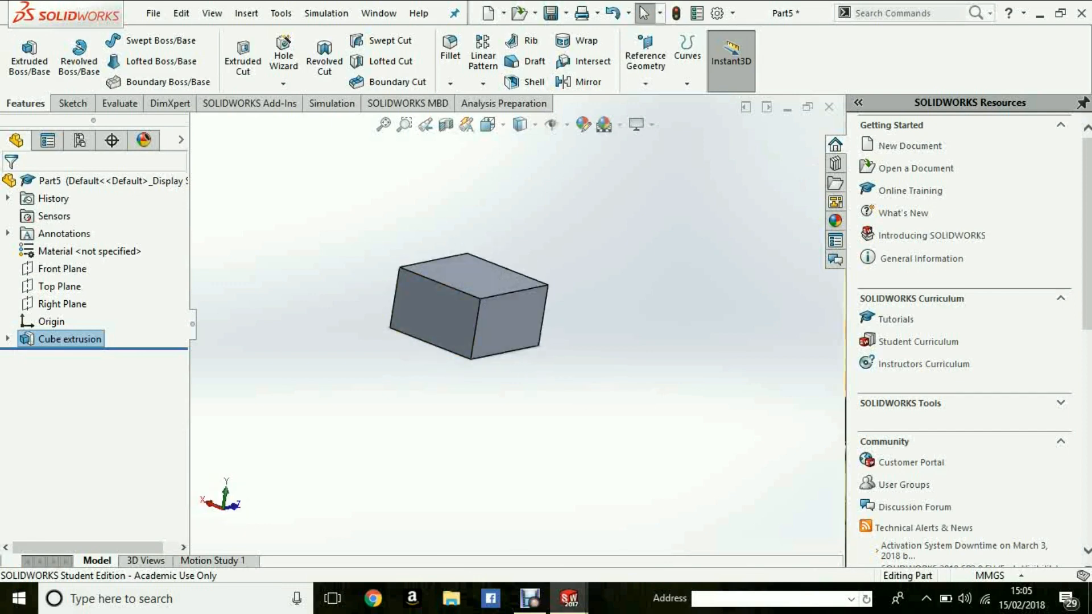
- Edit the extrusion's base sketch and set both dimensions from the origin to the square's edges to 15 mm
right_click(69, 339)
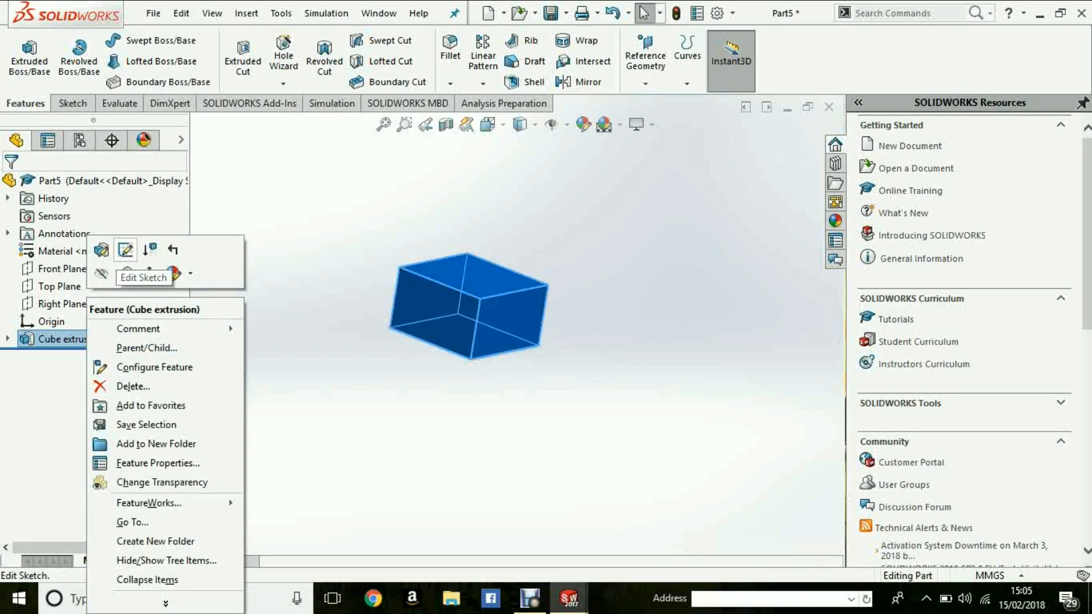
left_click(126, 251)
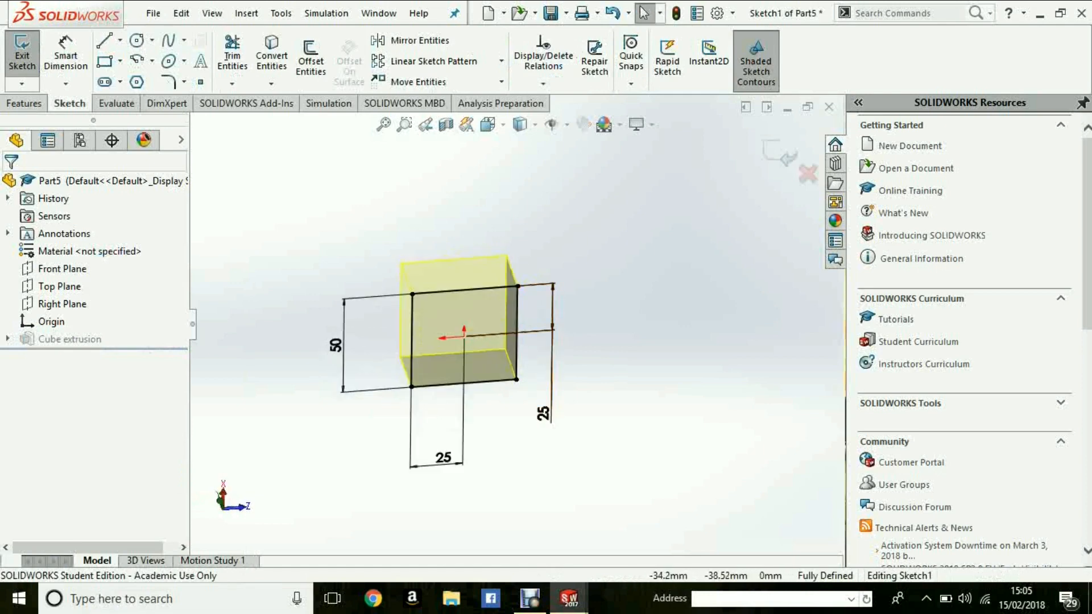
double_click(543, 413)
type("15")
key("Return")
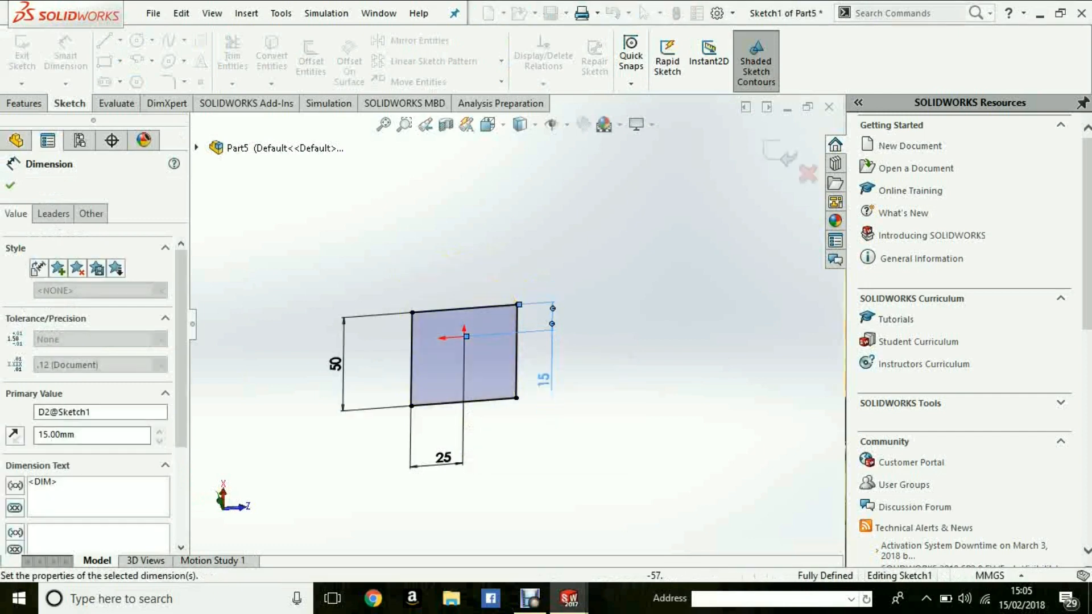
double_click(443, 458)
type("15")
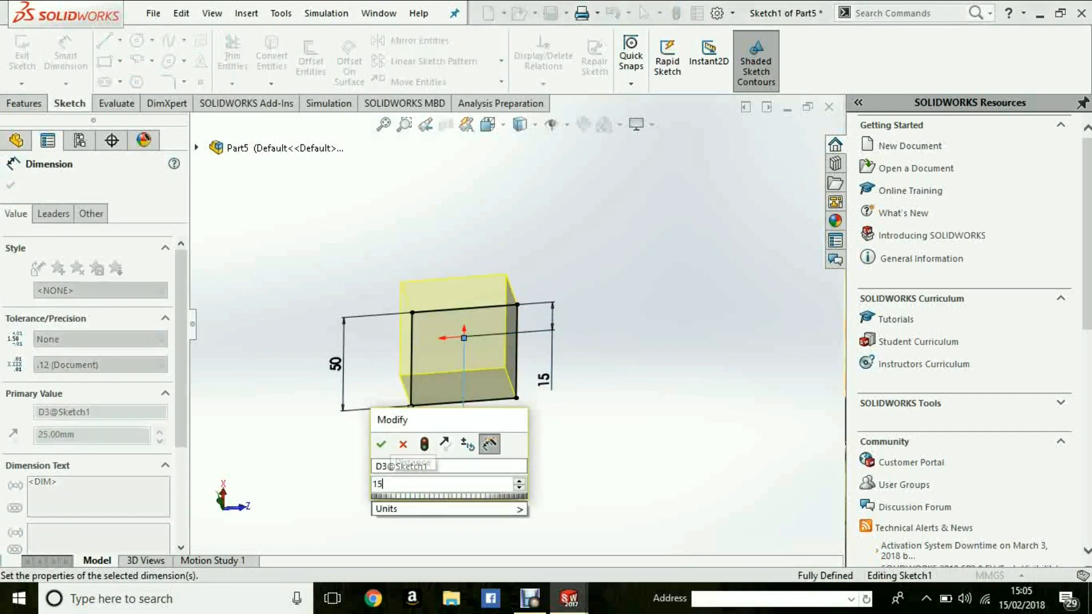
key("Return")
- Set the square's side length to 30 mm and exit the sketch to rebuild the cube
double_click(357, 366)
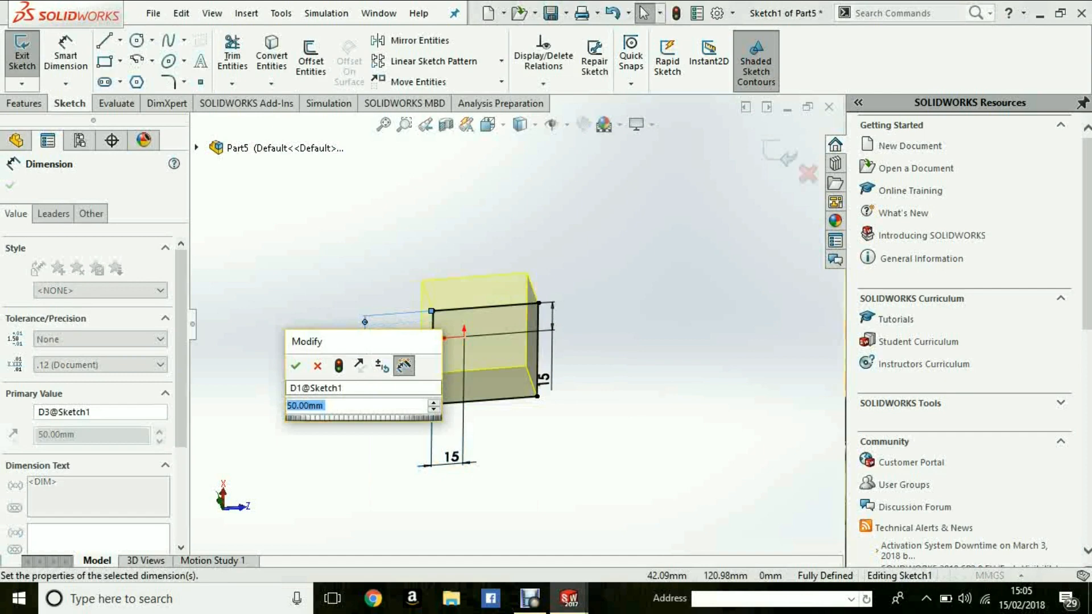
type("30")
key("Return")
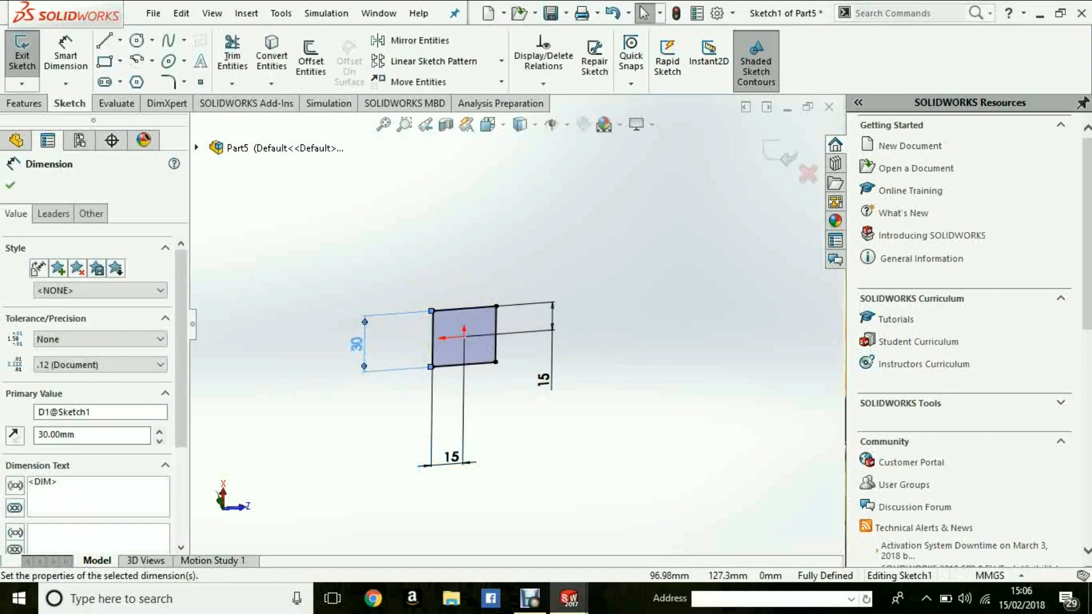
left_click(10, 185)
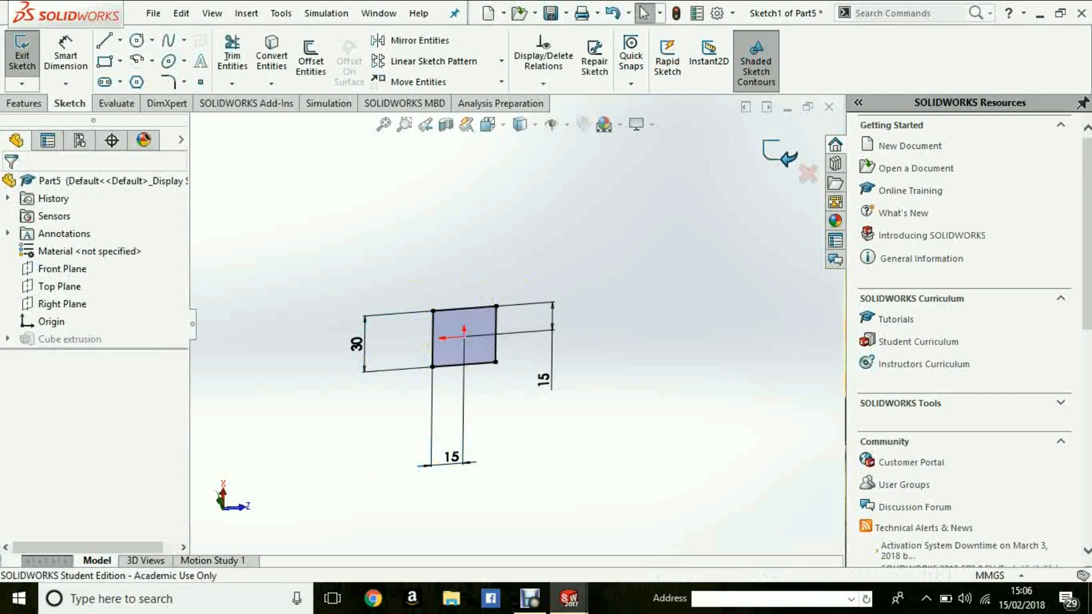
mouse_move(484, 324)
middle_mouse_down()
mouse_move(449, 347)
mouse_move(512, 285)
mouse_move(466, 293)
mouse_move(529, 267)
mouse_move(654, 301)
mouse_move(569, 238)
mouse_move(524, 251)
middle_mouse_up()
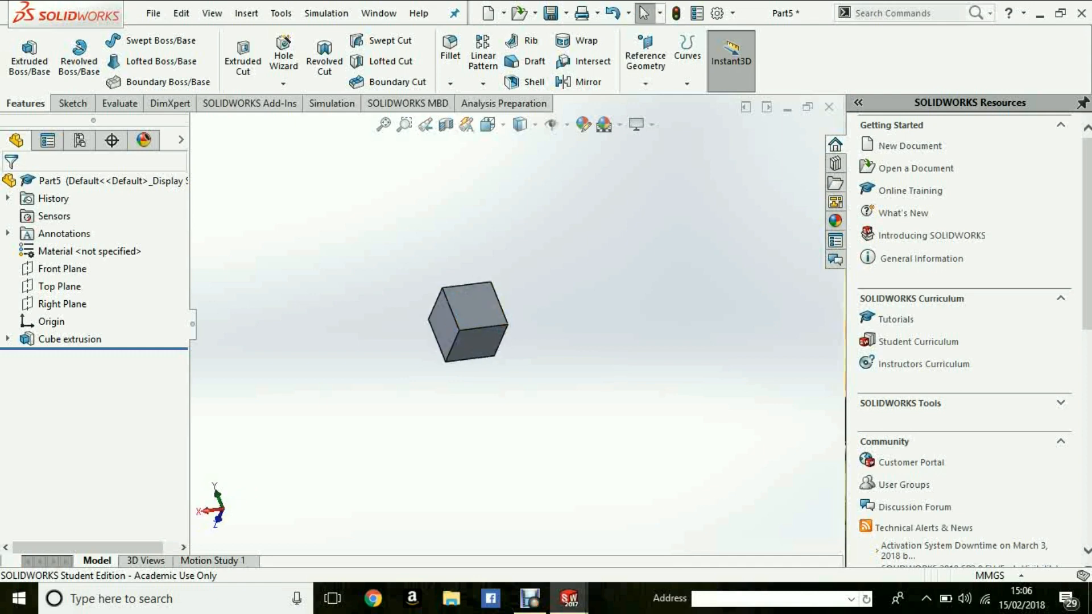